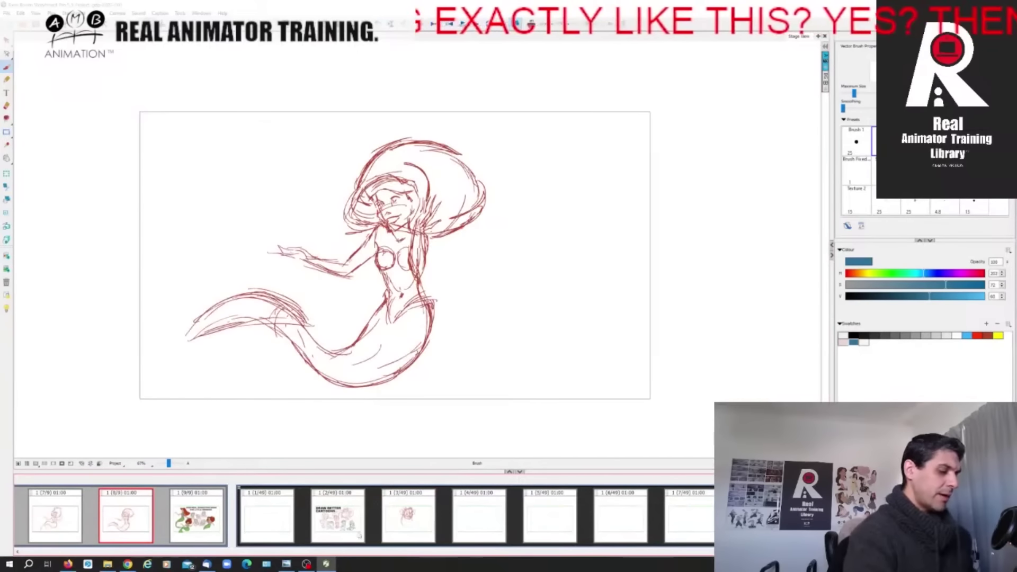
On the third panel, sketch the head and tapering torso of a small blue figure in the empty area beside the red character head
{"action": "left_click", "coordinate": [409, 517]}
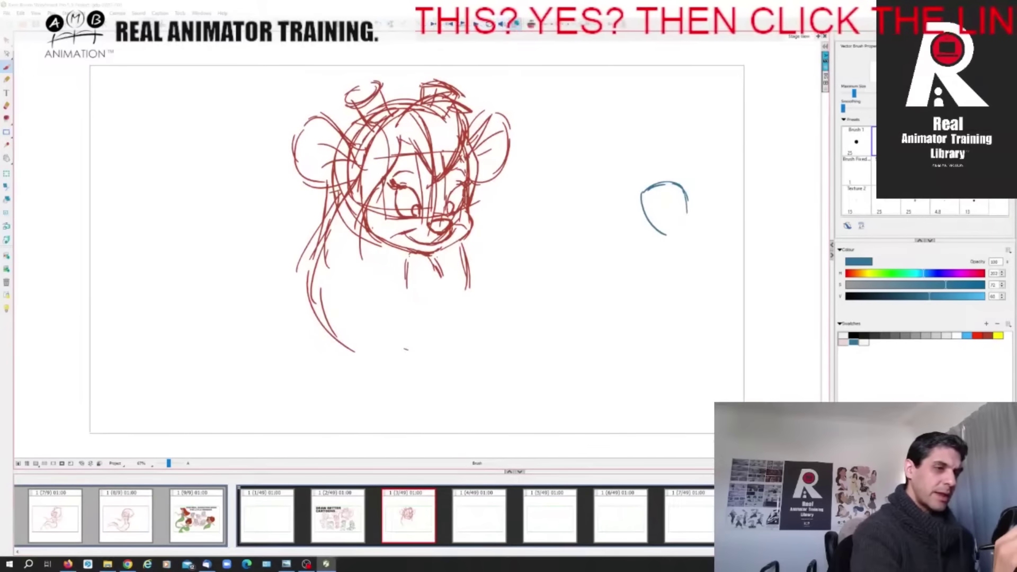
{"action": "mouse_move", "coordinate": [684, 232]}
{"action": "left_mouse_down"}
{"action": "mouse_move", "coordinate": [663, 181]}
{"action": "mouse_move", "coordinate": [660, 233]}
{"action": "left_mouse_up"}
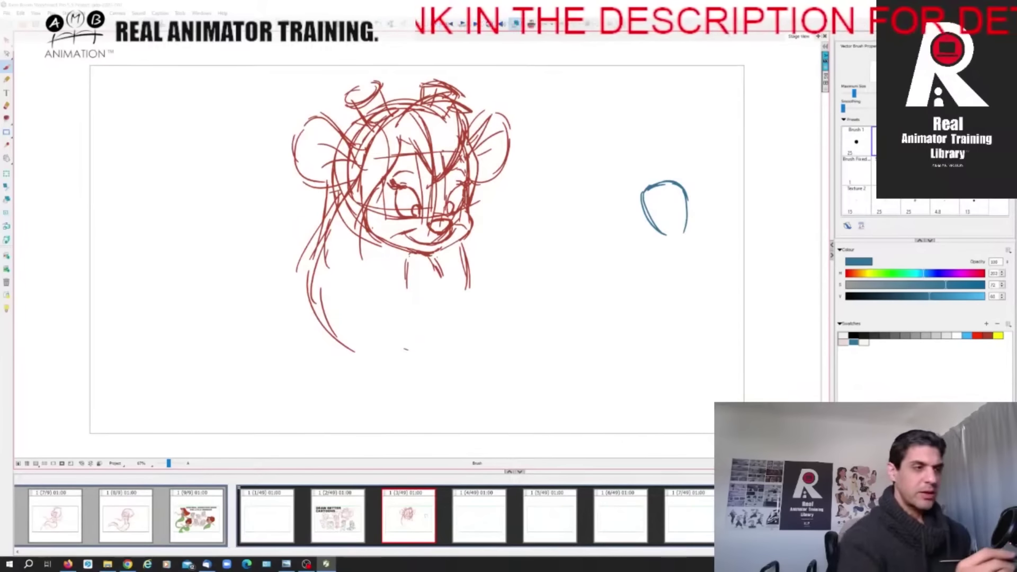
{"action": "mouse_move", "coordinate": [656, 184]}
{"action": "left_mouse_down"}
{"action": "mouse_move", "coordinate": [642, 195]}
{"action": "mouse_move", "coordinate": [665, 239]}
{"action": "mouse_move", "coordinate": [676, 217]}
{"action": "left_mouse_up"}
{"action": "left_click_drag", "start_coordinate": [684, 217], "coordinate": [685, 252]}
{"action": "left_click_drag", "start_coordinate": [668, 223], "coordinate": [645, 258]}
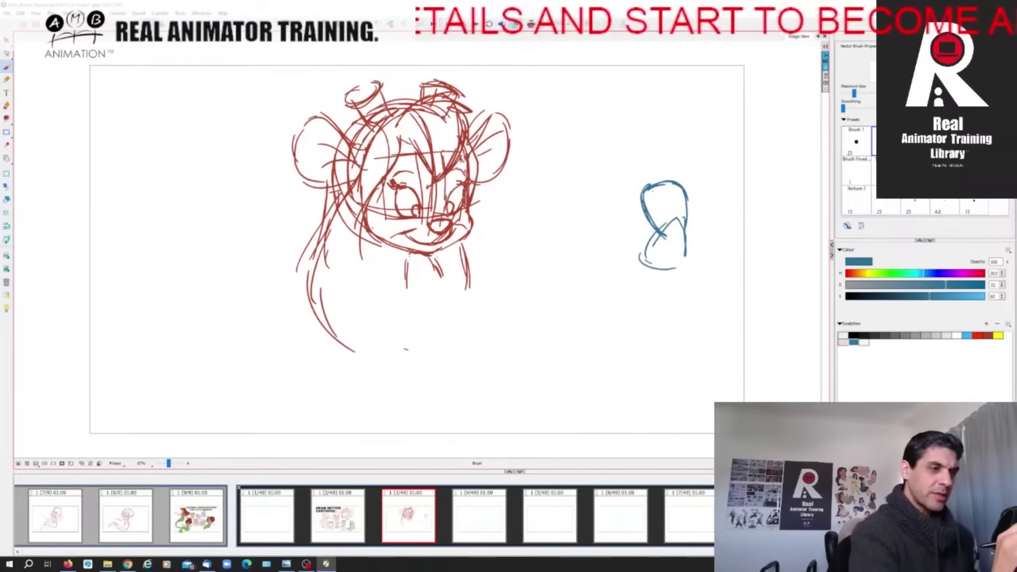
{"action": "mouse_move", "coordinate": [674, 220]}
{"action": "left_mouse_down"}
{"action": "mouse_move", "coordinate": [648, 264]}
{"action": "mouse_move", "coordinate": [687, 270]}
{"action": "left_mouse_up"}
{"action": "mouse_move", "coordinate": [653, 234]}
{"action": "left_mouse_down"}
{"action": "mouse_move", "coordinate": [640, 267]}
{"action": "mouse_move", "coordinate": [694, 267]}
{"action": "mouse_move", "coordinate": [642, 268]}
{"action": "mouse_move", "coordinate": [674, 267]}
{"action": "left_mouse_up"}
{"action": "mouse_move", "coordinate": [677, 219]}
{"action": "left_mouse_down"}
{"action": "mouse_move", "coordinate": [674, 249]}
{"action": "mouse_move", "coordinate": [686, 248]}
{"action": "left_mouse_up"}
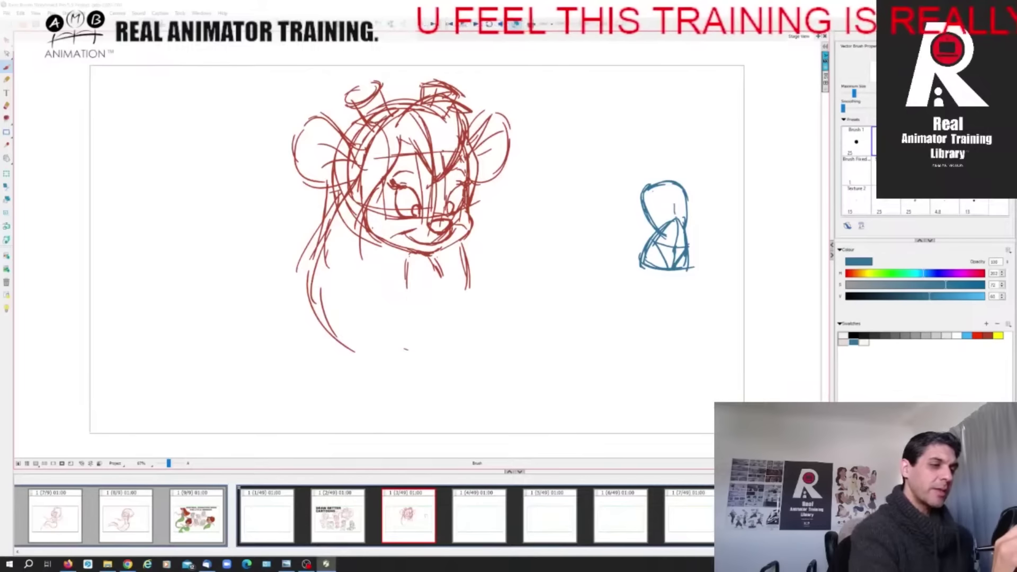
Add rounded ears, facial guides and long hair strands to both sides of the small blue figure's head
{"action": "mouse_move", "coordinate": [654, 186]}
{"action": "left_mouse_down"}
{"action": "mouse_move", "coordinate": [635, 187]}
{"action": "mouse_move", "coordinate": [639, 206]}
{"action": "mouse_move", "coordinate": [672, 184]}
{"action": "mouse_move", "coordinate": [690, 190]}
{"action": "mouse_move", "coordinate": [683, 213]}
{"action": "mouse_move", "coordinate": [697, 212]}
{"action": "left_mouse_up"}
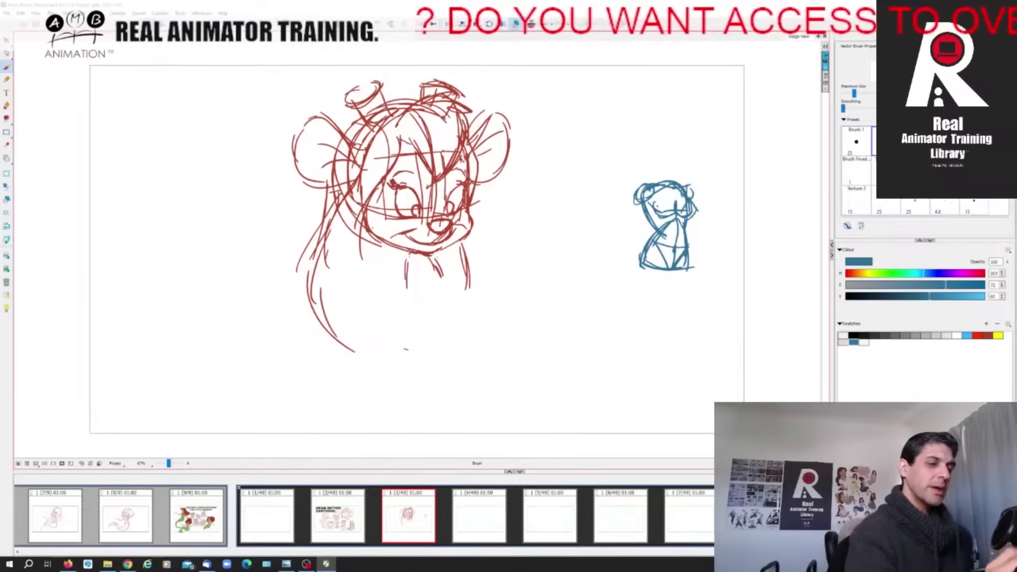
{"action": "left_click_drag", "start_coordinate": [636, 199], "coordinate": [622, 240]}
{"action": "left_click_drag", "start_coordinate": [652, 199], "coordinate": [635, 260]}
{"action": "left_click_drag", "start_coordinate": [694, 213], "coordinate": [694, 242]}
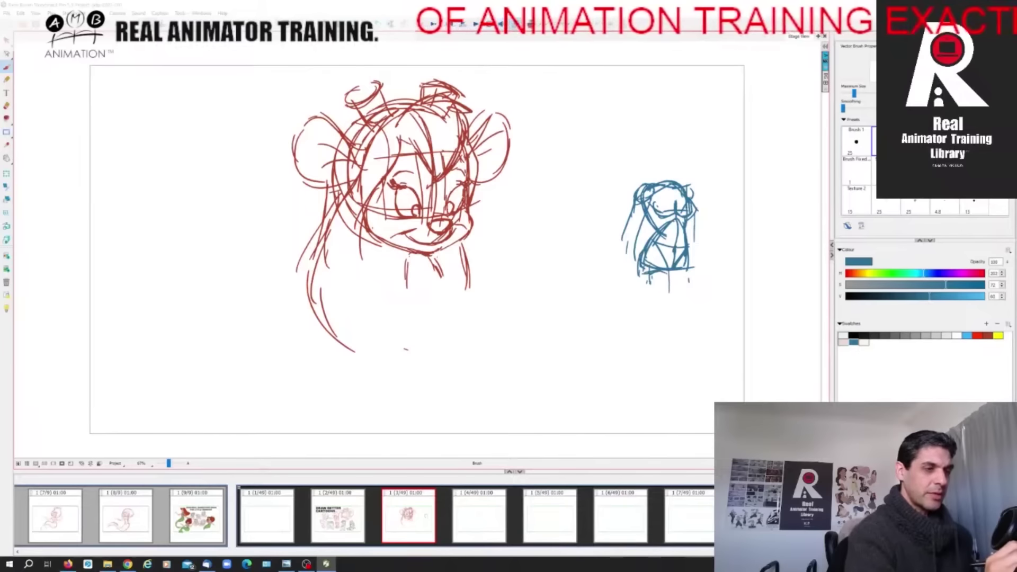
Sketch the small blue figure's two legs tapering down from the hips to the feet
{"action": "left_click_drag", "start_coordinate": [687, 268], "coordinate": [679, 324]}
{"action": "left_click_drag", "start_coordinate": [635, 271], "coordinate": [652, 335]}
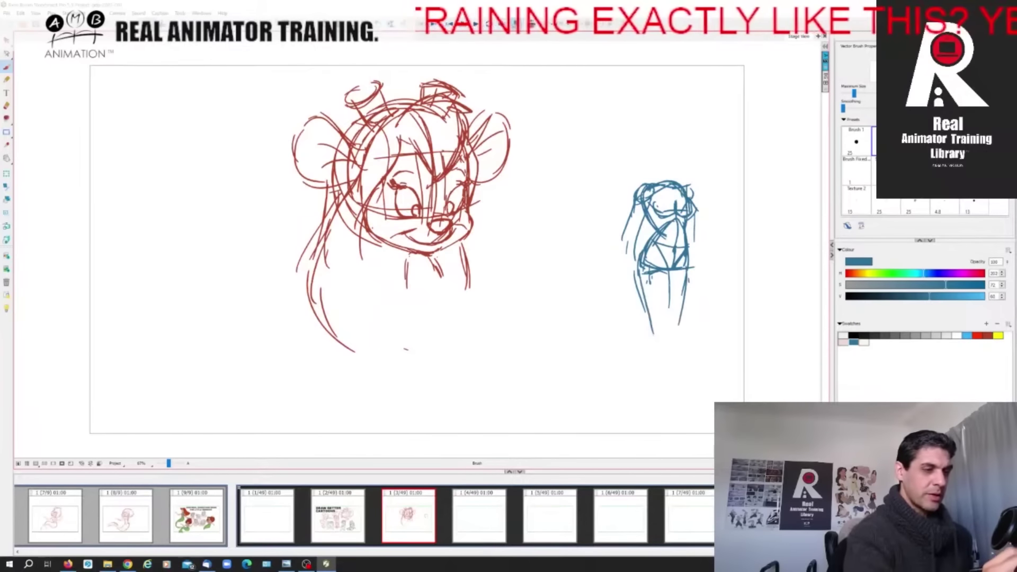
{"action": "left_click_drag", "start_coordinate": [673, 293], "coordinate": [670, 333]}
{"action": "left_click_drag", "start_coordinate": [686, 311], "coordinate": [661, 368]}
{"action": "left_click_drag", "start_coordinate": [654, 326], "coordinate": [649, 353]}
{"action": "mouse_move", "coordinate": [650, 340]}
{"action": "left_mouse_down"}
{"action": "mouse_move", "coordinate": [660, 383]}
{"action": "mouse_move", "coordinate": [668, 377]}
{"action": "left_mouse_up"}
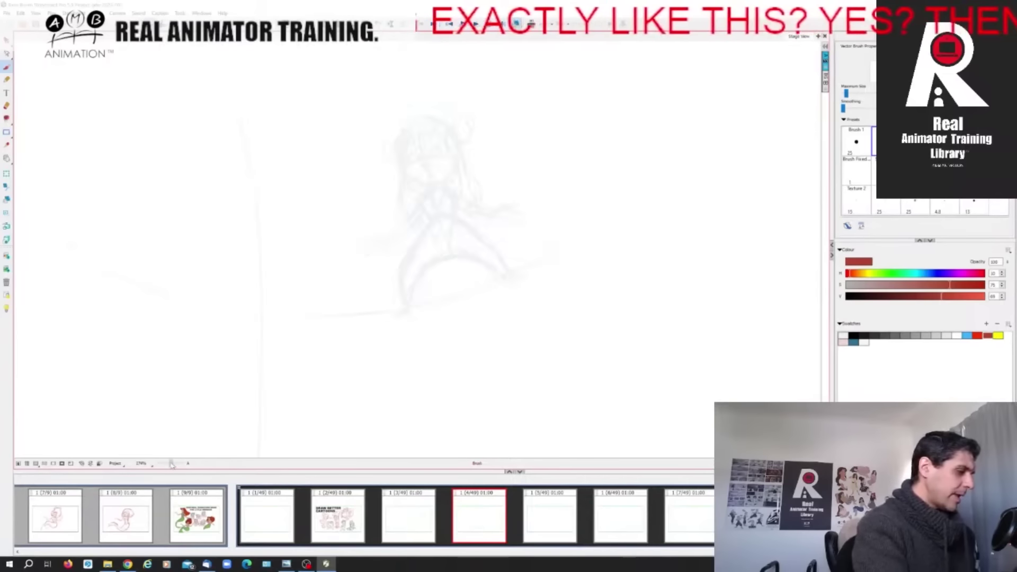
On the fourth panel, trace the wide curved ground line and the long vertical line crossing it in red over the faint rough
{"action": "scroll", "coordinate": [418, 249], "scroll_direction": "down", "scroll_amount": 4}
{"action": "scroll", "coordinate": [418, 249], "scroll_direction": "up", "scroll_amount": 4}
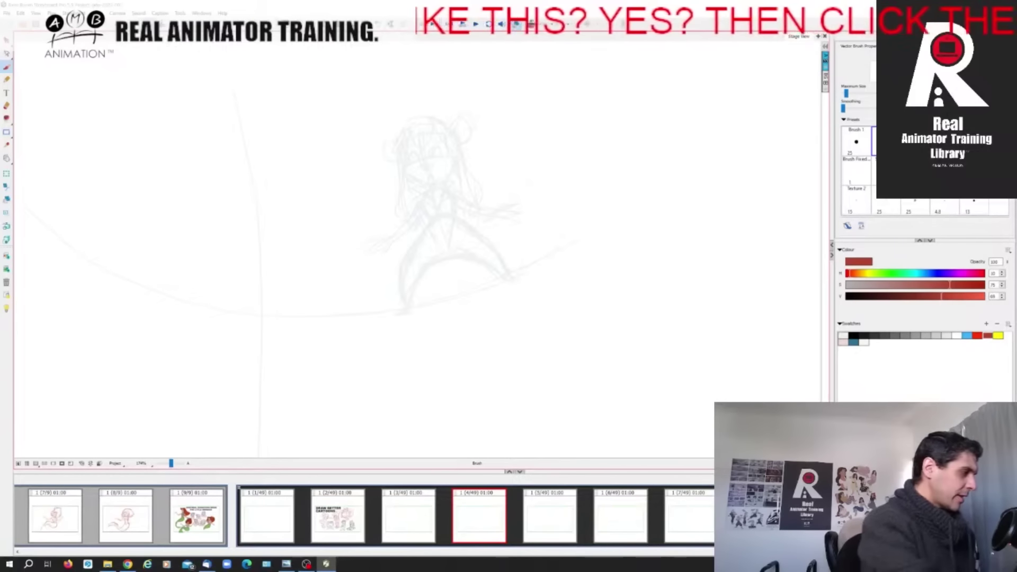
{"action": "mouse_move", "coordinate": [26, 207]}
{"action": "left_mouse_down"}
{"action": "mouse_move", "coordinate": [63, 244]}
{"action": "mouse_move", "coordinate": [140, 288]}
{"action": "mouse_move", "coordinate": [291, 322]}
{"action": "mouse_move", "coordinate": [467, 294]}
{"action": "mouse_move", "coordinate": [589, 231]}
{"action": "left_mouse_up"}
{"action": "left_click_drag", "start_coordinate": [589, 231], "coordinate": [715, 158]}
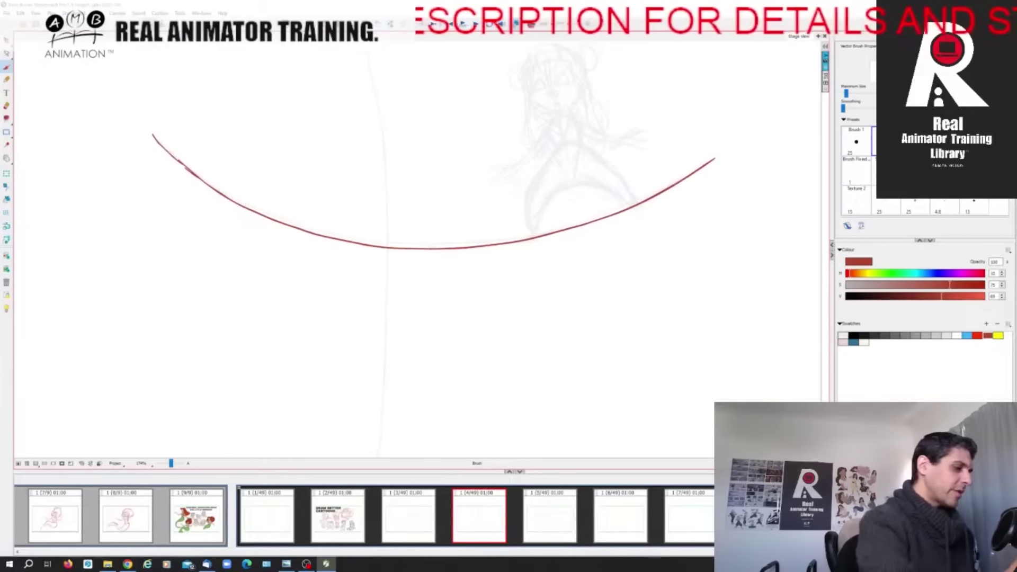
{"action": "key", "text": "1"}
{"action": "key", "text": "1"}
{"action": "mouse_move", "coordinate": [374, 80]}
{"action": "left_mouse_down"}
{"action": "mouse_move", "coordinate": [399, 241]}
{"action": "mouse_move", "coordinate": [384, 427]}
{"action": "left_mouse_up"}
Trace the standing character's chest, hips, spread legs, feet and one arm in red over the faint rough
{"action": "left_click_drag", "start_coordinate": [424, 223], "coordinate": [310, 326]}
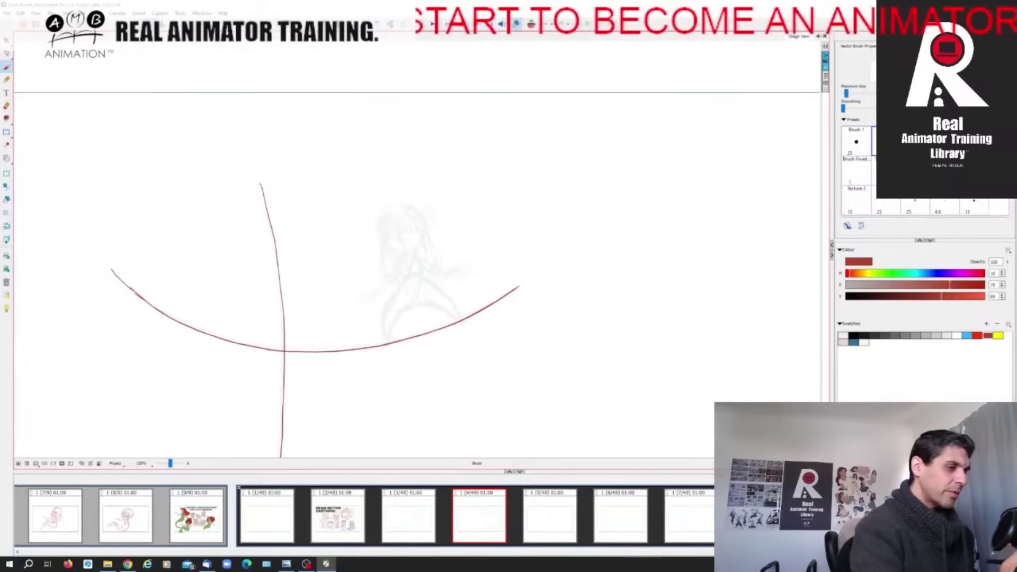
{"action": "left_click_drag", "start_coordinate": [170, 463], "coordinate": [172, 465]}
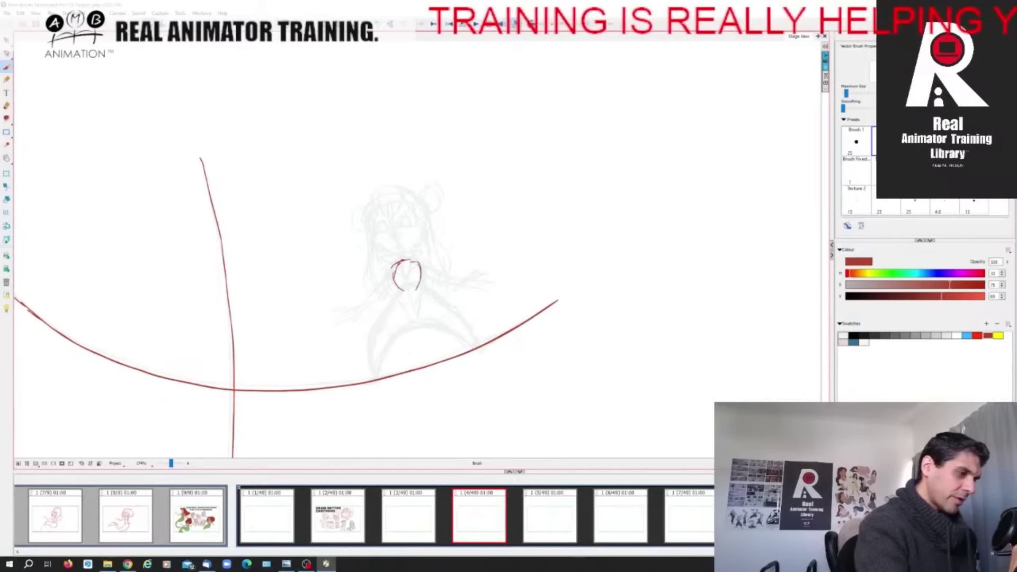
{"action": "left_click_drag", "start_coordinate": [401, 289], "coordinate": [421, 281]}
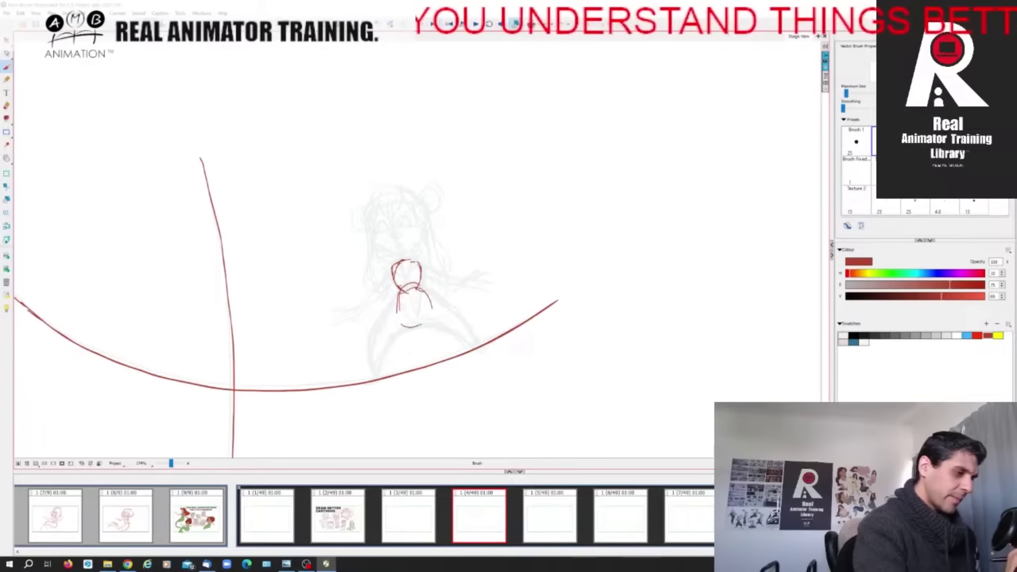
{"action": "left_click_drag", "start_coordinate": [431, 301], "coordinate": [428, 321]}
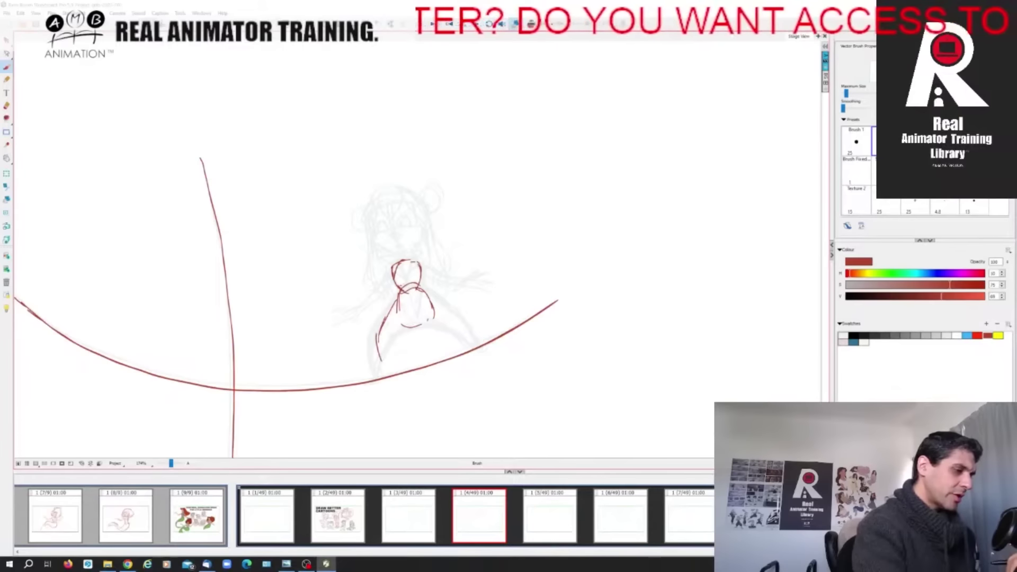
{"action": "left_click_drag", "start_coordinate": [409, 323], "coordinate": [391, 363]}
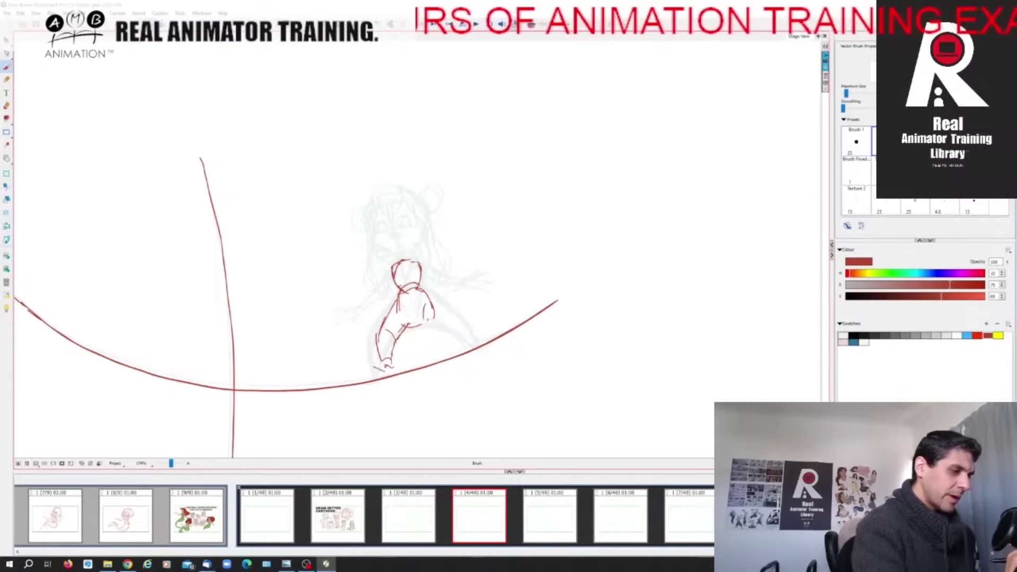
{"action": "left_click_drag", "start_coordinate": [431, 298], "coordinate": [453, 318]}
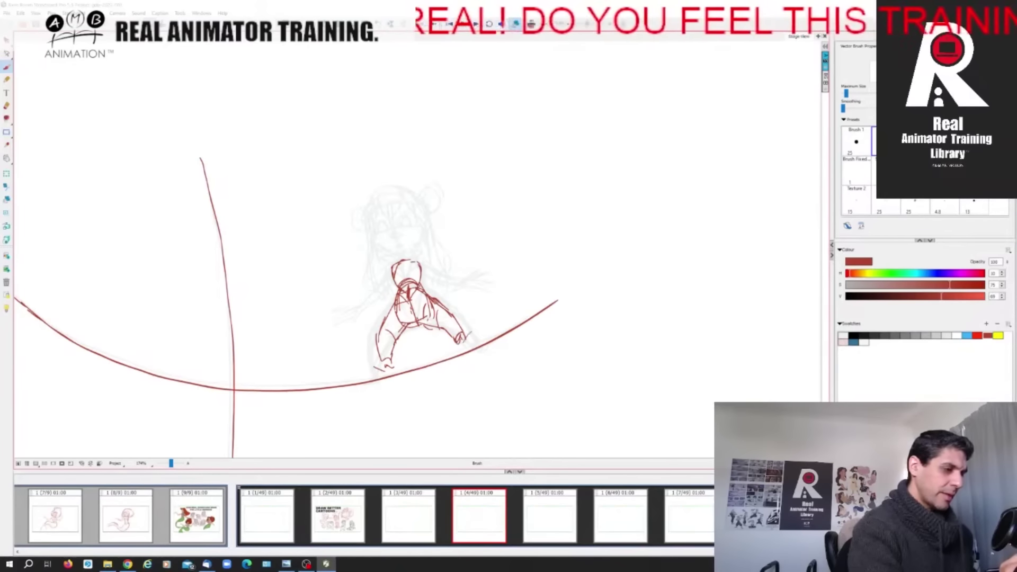
{"action": "left_click_drag", "start_coordinate": [378, 361], "coordinate": [389, 366]}
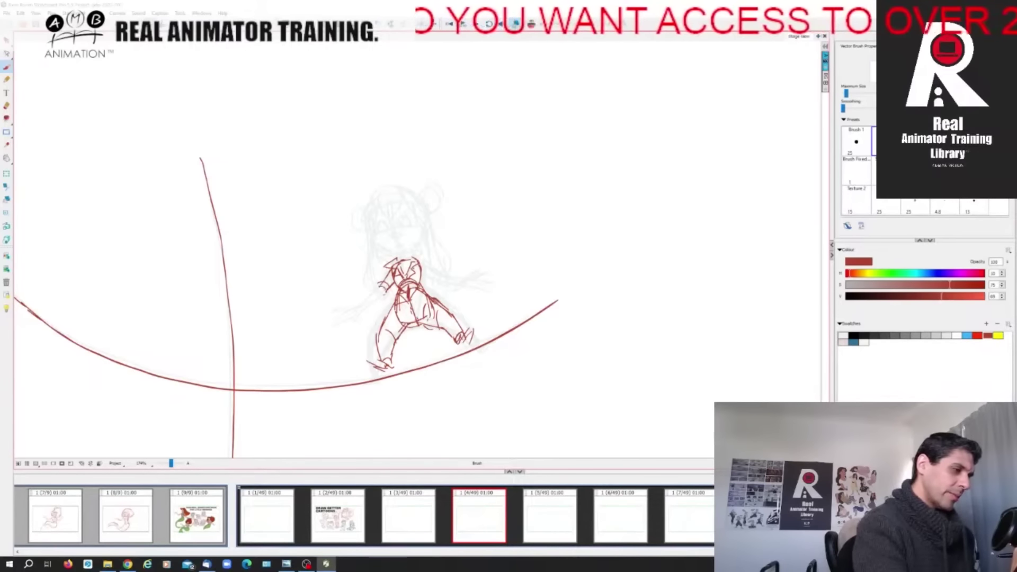
{"action": "left_click_drag", "start_coordinate": [387, 293], "coordinate": [362, 308]}
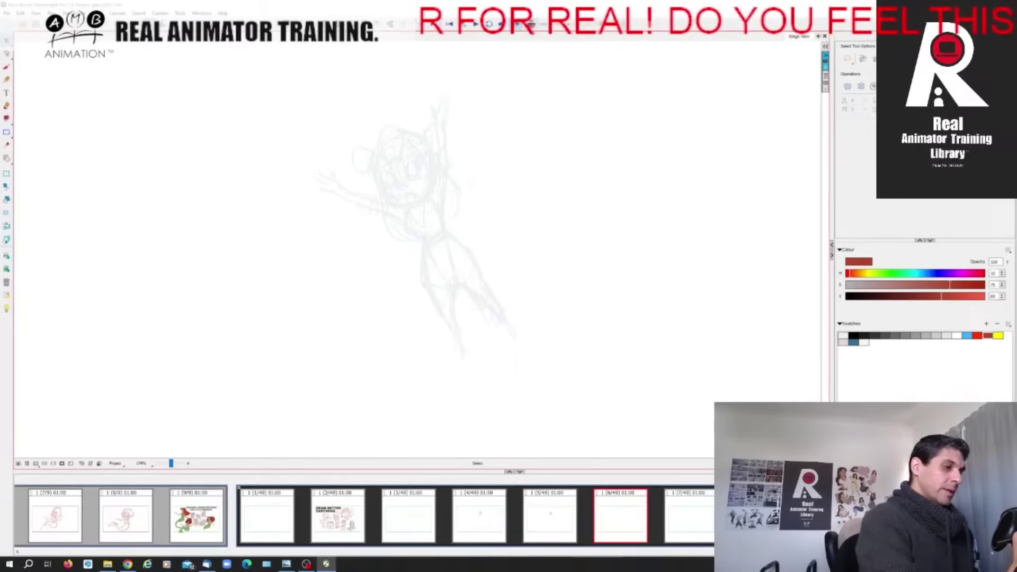
With the Brush tool, trace the leaping character's oval chest and hips in red over the rough on the sixth panel
{"action": "left_click", "coordinate": [531, 23]}
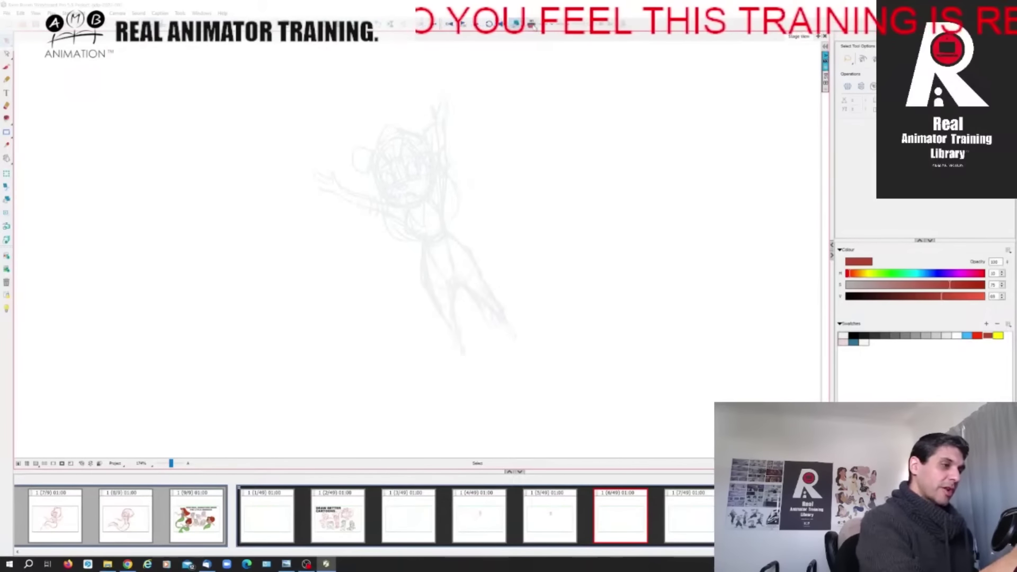
{"action": "left_click", "coordinate": [7, 67]}
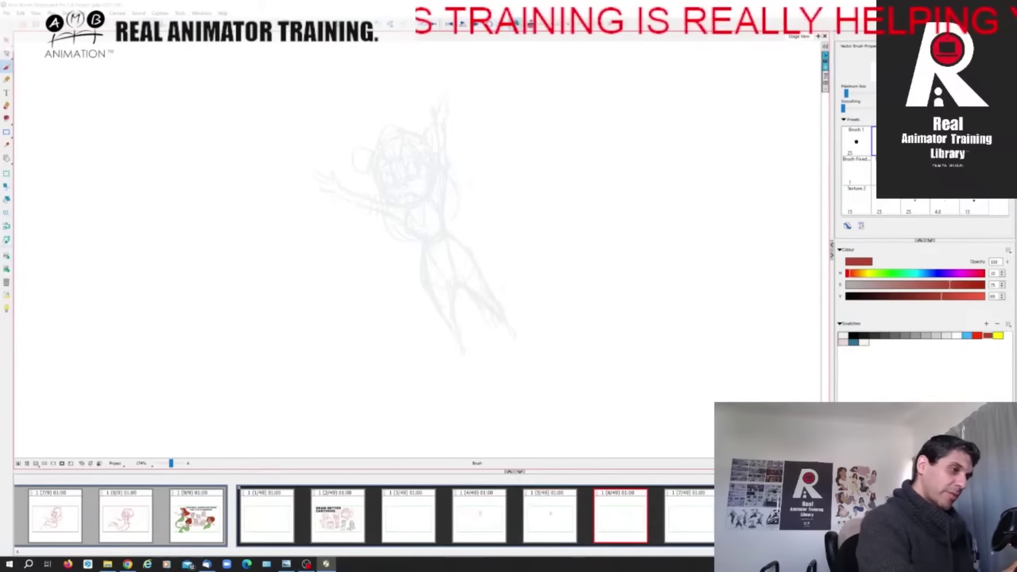
{"action": "left_click_drag", "start_coordinate": [411, 213], "coordinate": [412, 217]}
{"action": "key", "text": "f"}
{"action": "key", "text": "g"}
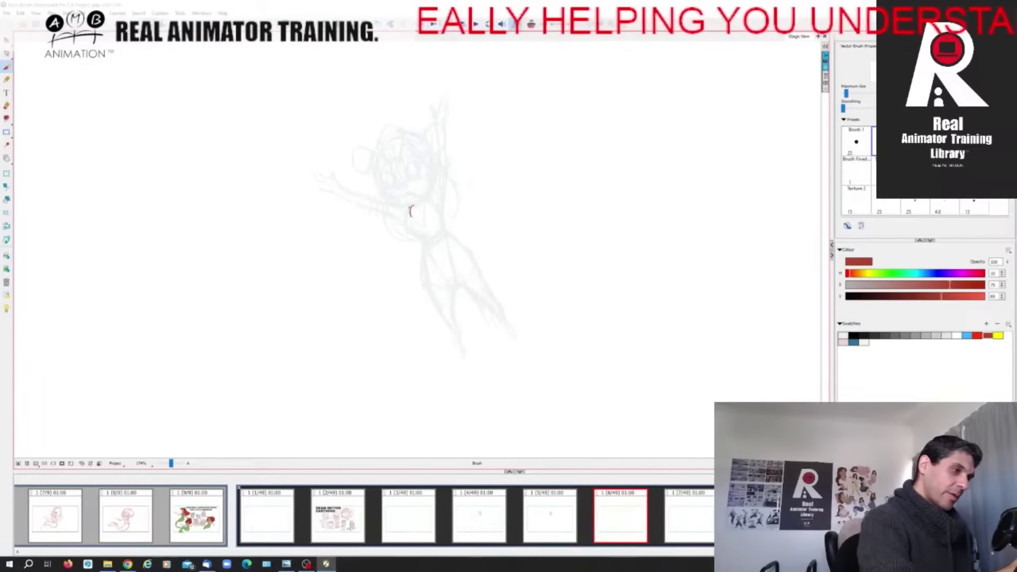
{"action": "left_click_drag", "start_coordinate": [410, 213], "coordinate": [426, 238]}
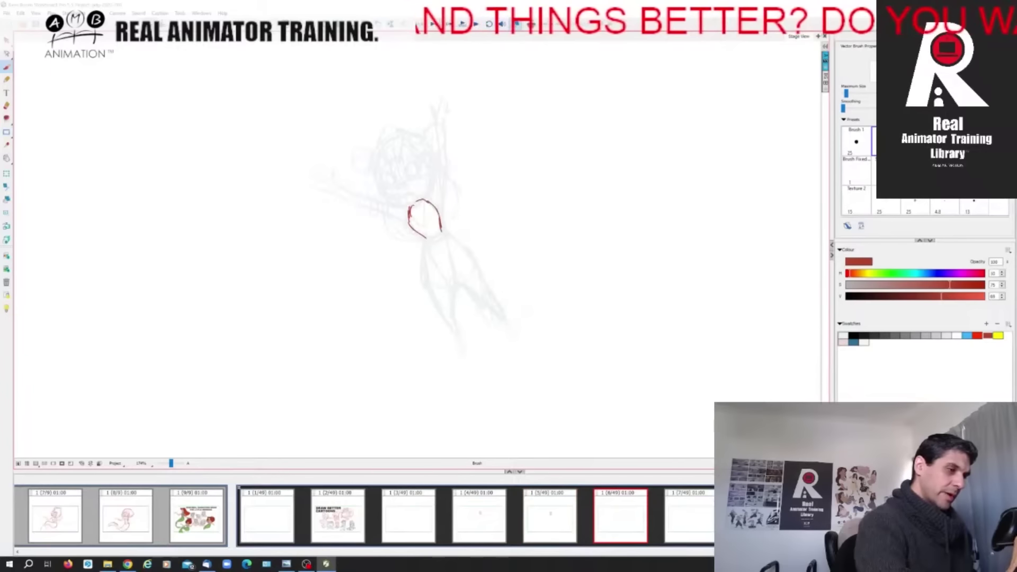
{"action": "left_click_drag", "start_coordinate": [436, 233], "coordinate": [433, 210]}
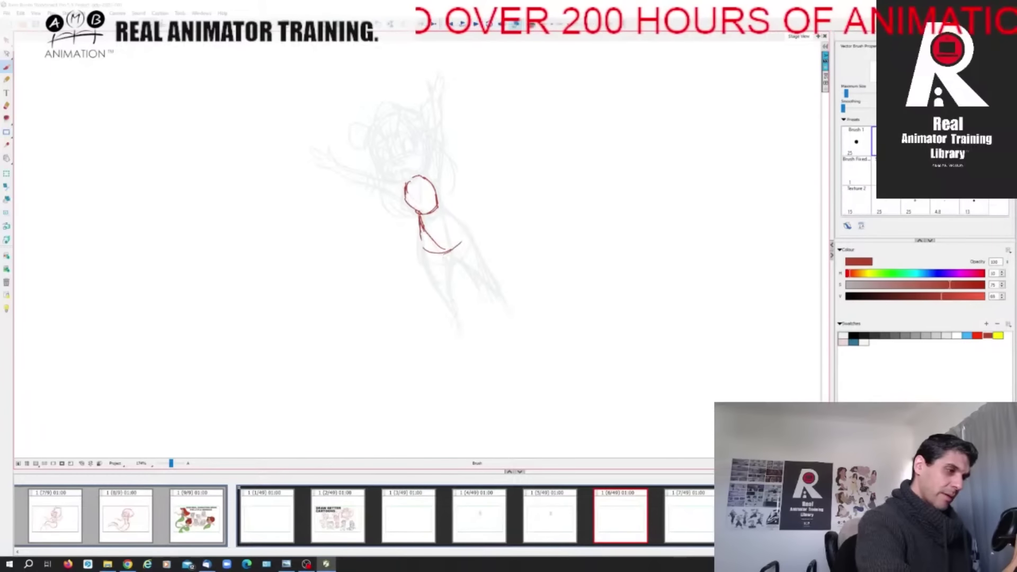
{"action": "left_click_drag", "start_coordinate": [452, 214], "coordinate": [465, 240]}
Flip back and forth through the fourth to seventh panels to examine how the character's poses follow one another
{"action": "key", "text": "f"}
{"action": "key", "text": "g"}
{"action": "key", "text": "f"}
{"action": "key", "text": "g"}
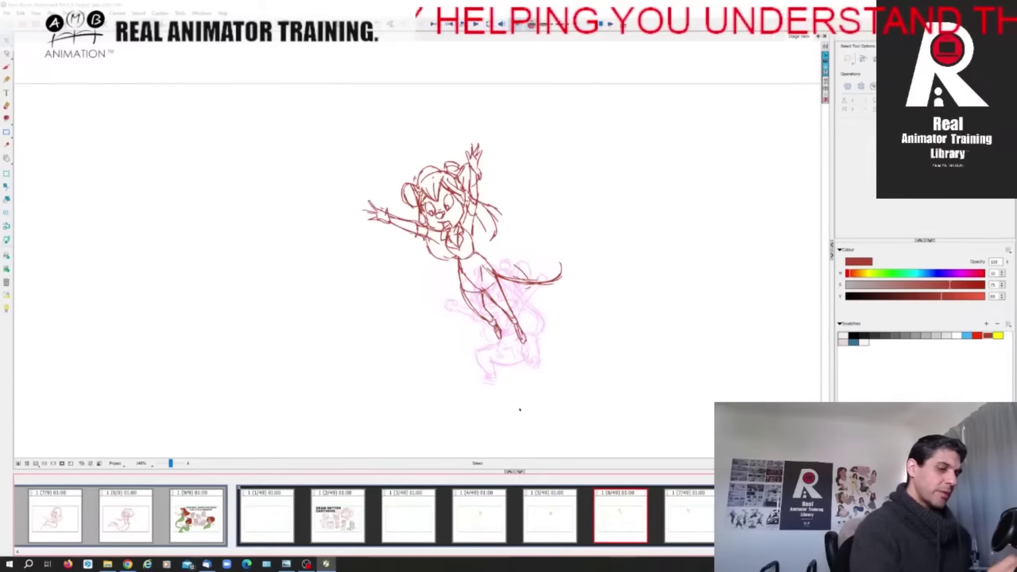
{"action": "left_click", "coordinate": [498, 517]}
{"action": "left_click", "coordinate": [552, 519]}
{"action": "left_click", "coordinate": [618, 520]}
{"action": "left_click", "coordinate": [495, 518]}
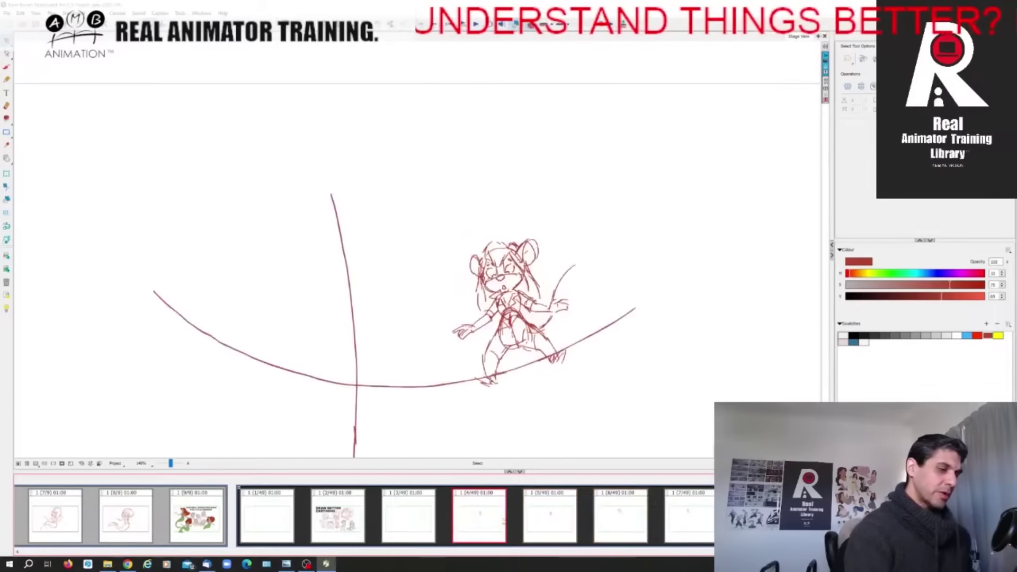
{"action": "left_click", "coordinate": [553, 520]}
{"action": "left_click", "coordinate": [617, 524]}
{"action": "left_click", "coordinate": [705, 514]}
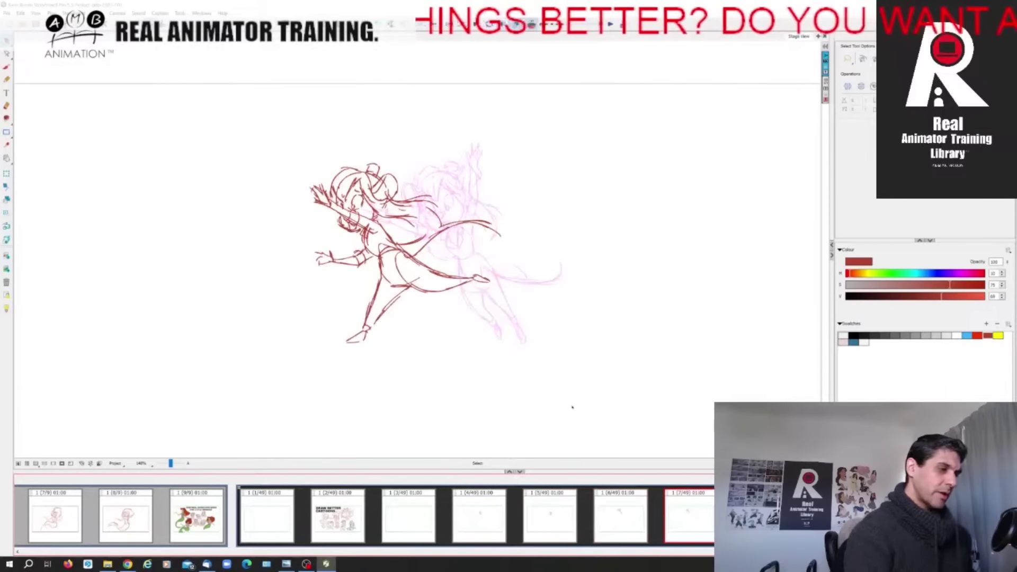
On the eighth panel, outline the bent character's chest and back in red with the Brush tool over the faint rough
{"action": "key", "text": "Right"}
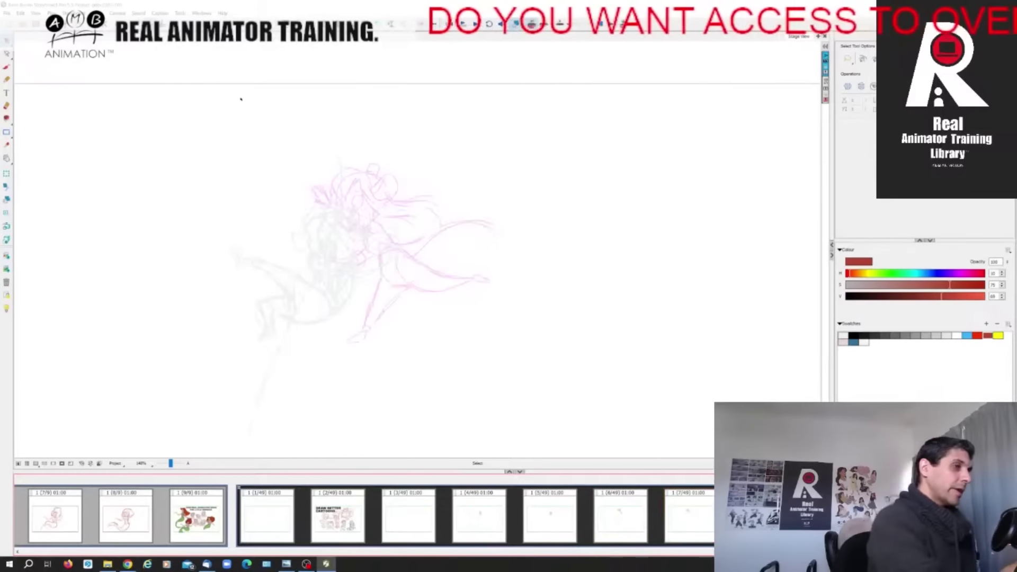
{"action": "key", "text": "alt+b"}
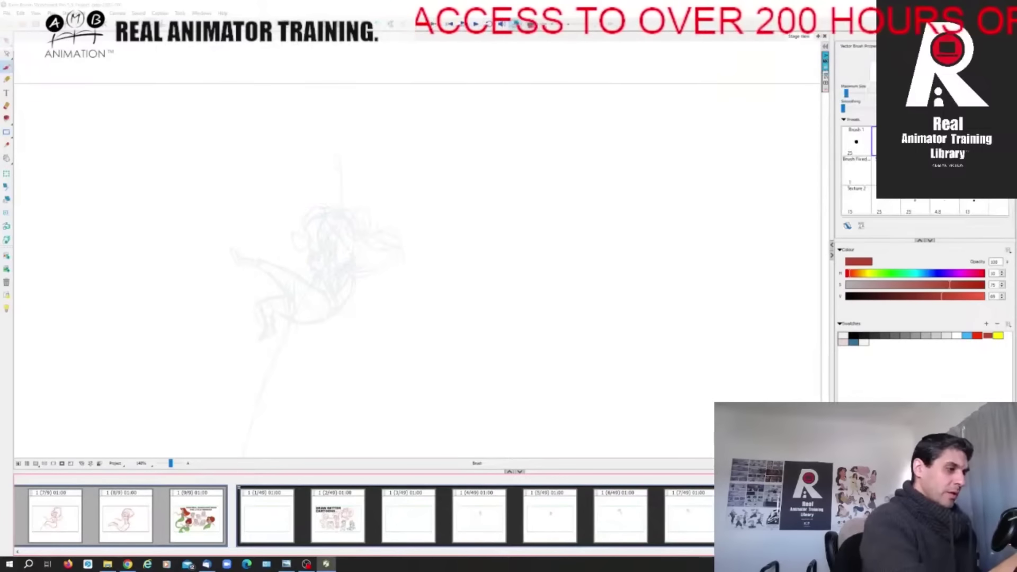
{"action": "left_click_drag", "start_coordinate": [375, 310], "coordinate": [479, 286]}
{"action": "key", "text": "ctrl+z"}
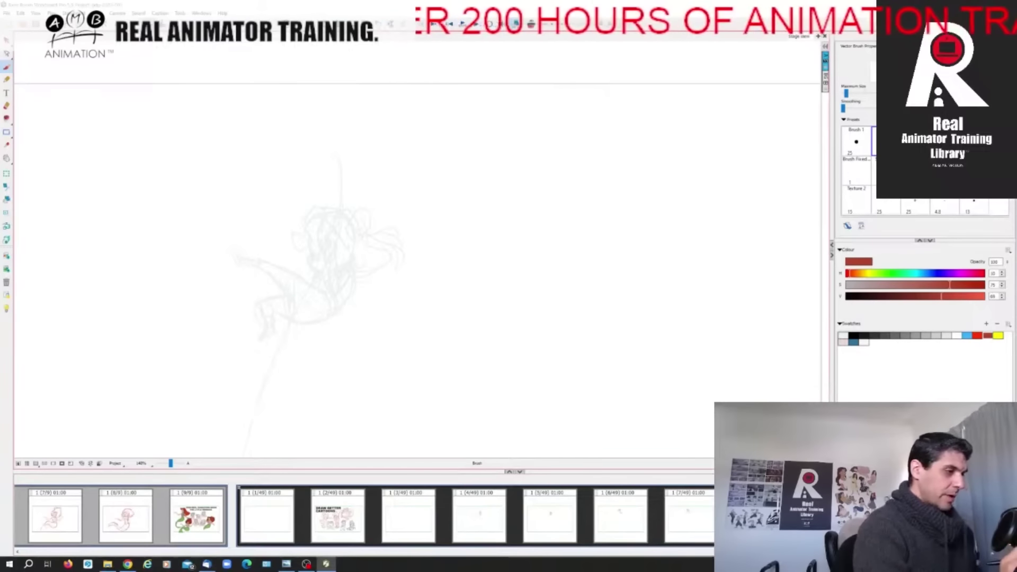
{"action": "left_click_drag", "start_coordinate": [399, 282], "coordinate": [516, 237]}
{"action": "key", "text": "Left"}
{"action": "key", "text": "Right"}
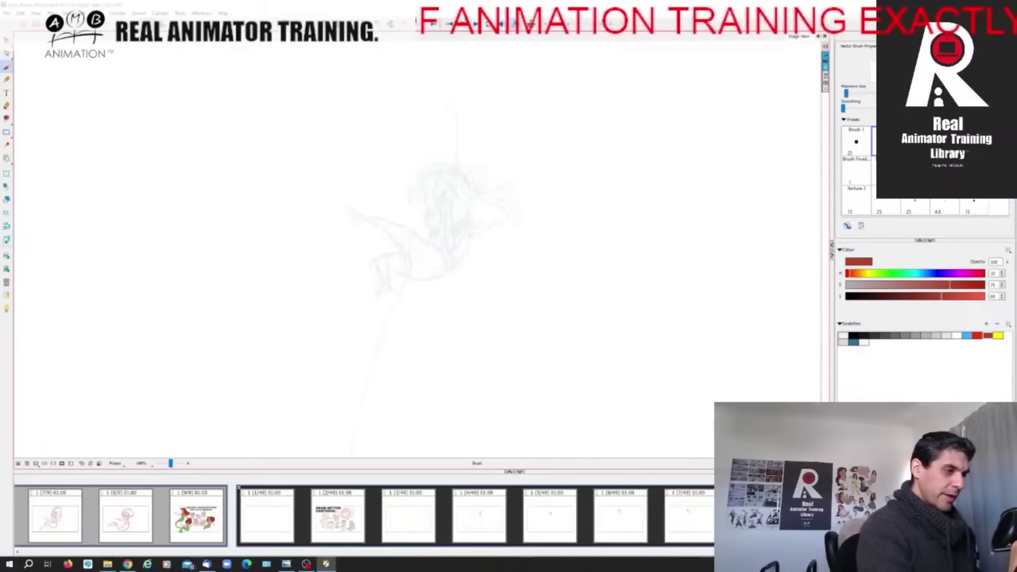
{"action": "key", "text": "Left"}
{"action": "key", "text": "Right"}
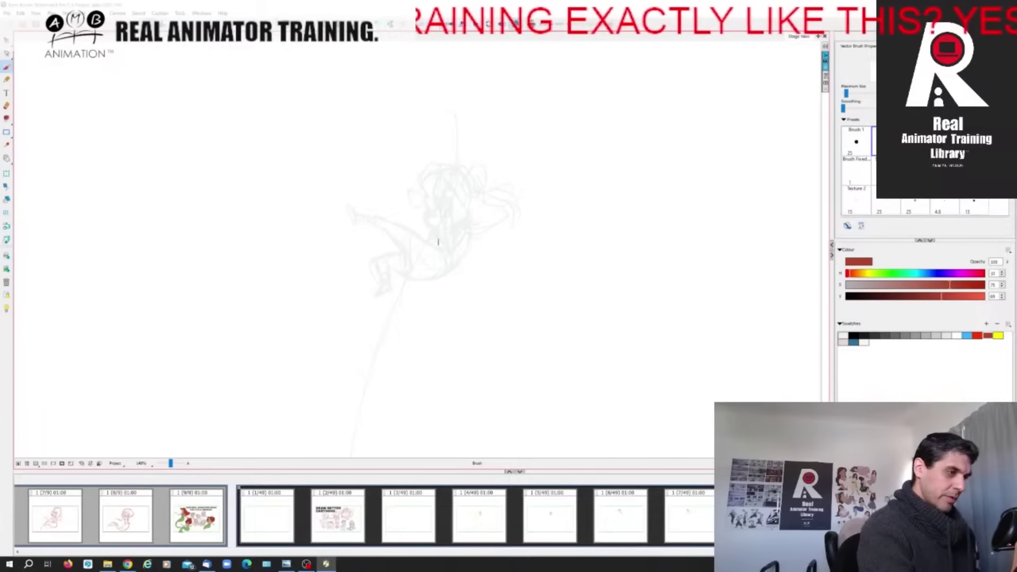
{"action": "mouse_move", "coordinate": [449, 223]}
{"action": "left_mouse_down"}
{"action": "mouse_move", "coordinate": [463, 222]}
{"action": "mouse_move", "coordinate": [466, 254]}
{"action": "mouse_move", "coordinate": [453, 265]}
{"action": "left_mouse_up"}
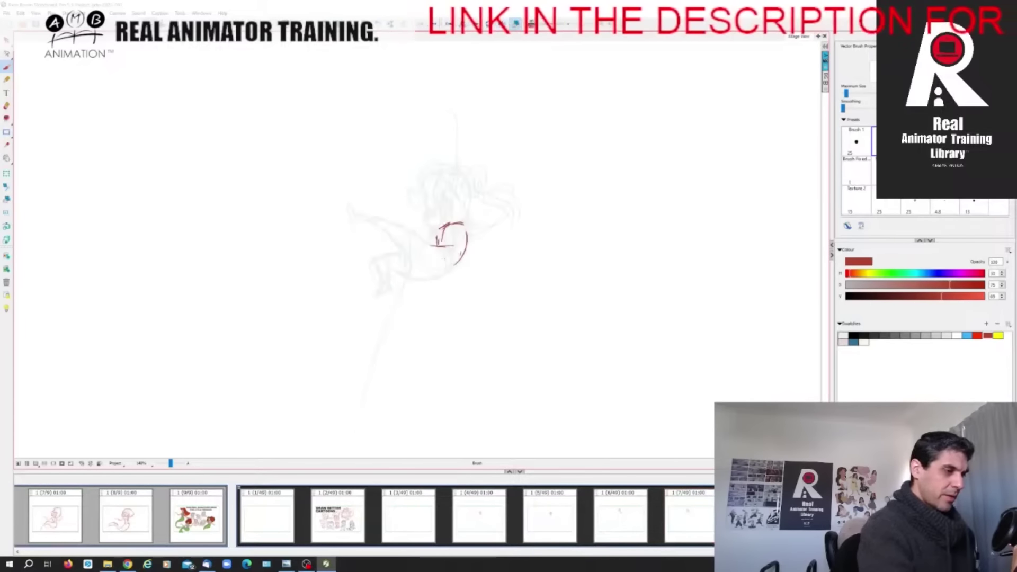
Draw the character's hips, the extended leg and the bent knee of the other leg in red
{"action": "mouse_move", "coordinate": [434, 245]}
{"action": "left_mouse_down"}
{"action": "mouse_move", "coordinate": [456, 245]}
{"action": "mouse_move", "coordinate": [426, 282]}
{"action": "left_mouse_up"}
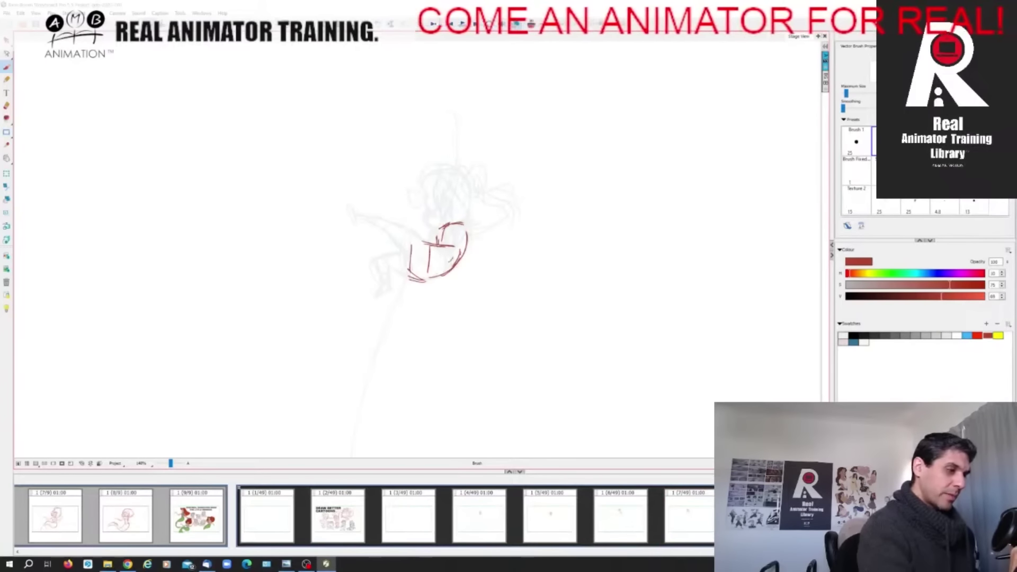
{"action": "mouse_move", "coordinate": [423, 243]}
{"action": "left_mouse_down"}
{"action": "mouse_move", "coordinate": [435, 239]}
{"action": "mouse_move", "coordinate": [371, 219]}
{"action": "mouse_move", "coordinate": [414, 258]}
{"action": "left_mouse_up"}
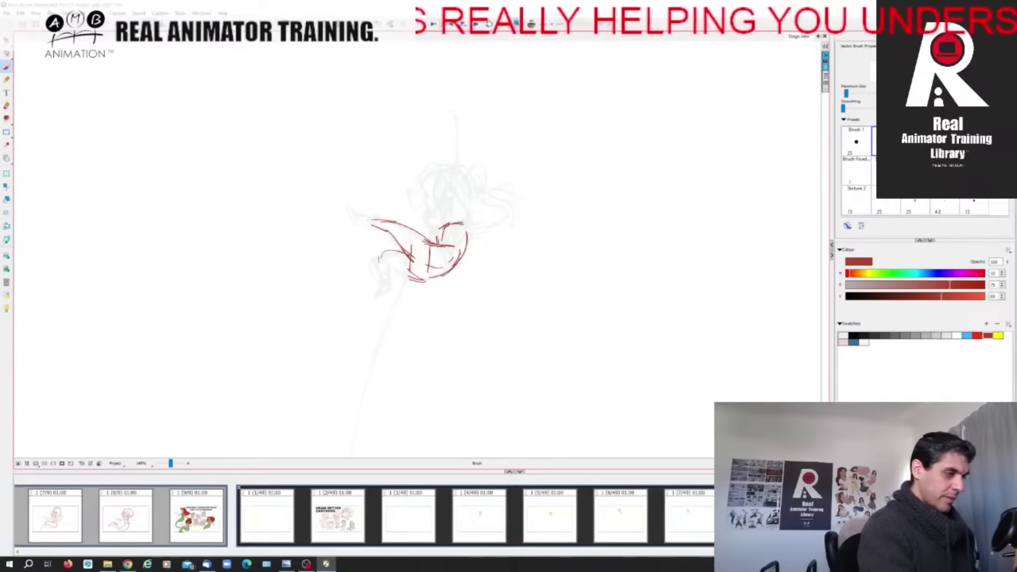
{"action": "left_click_drag", "start_coordinate": [379, 257], "coordinate": [382, 276]}
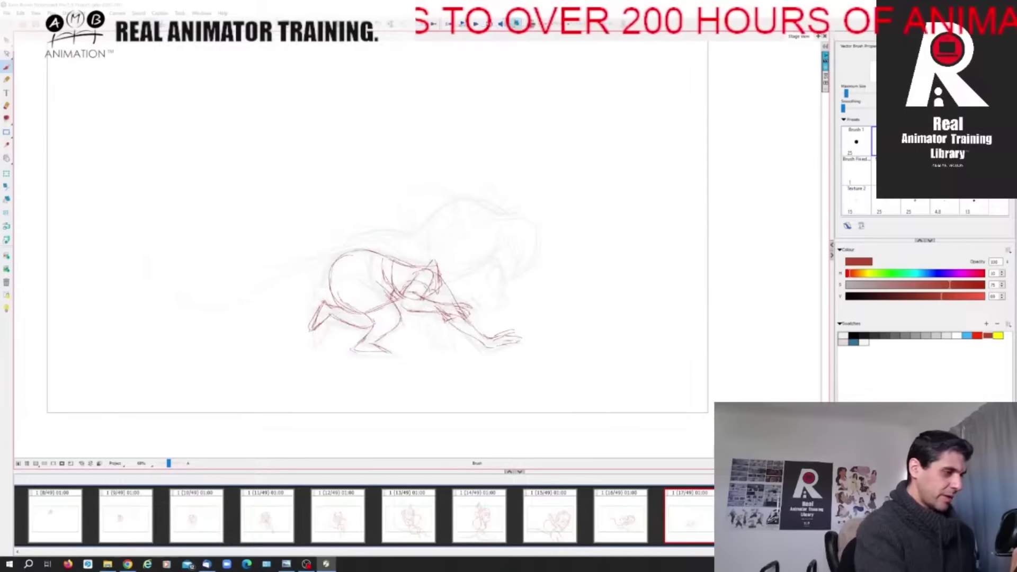
On the seventeenth panel, add the crouching character's lower-back line in red and compare it with the adjacent panels
{"action": "left_click_drag", "start_coordinate": [359, 246], "coordinate": [385, 254]}
{"action": "key", "text": "f"}
{"action": "key", "text": "g"}
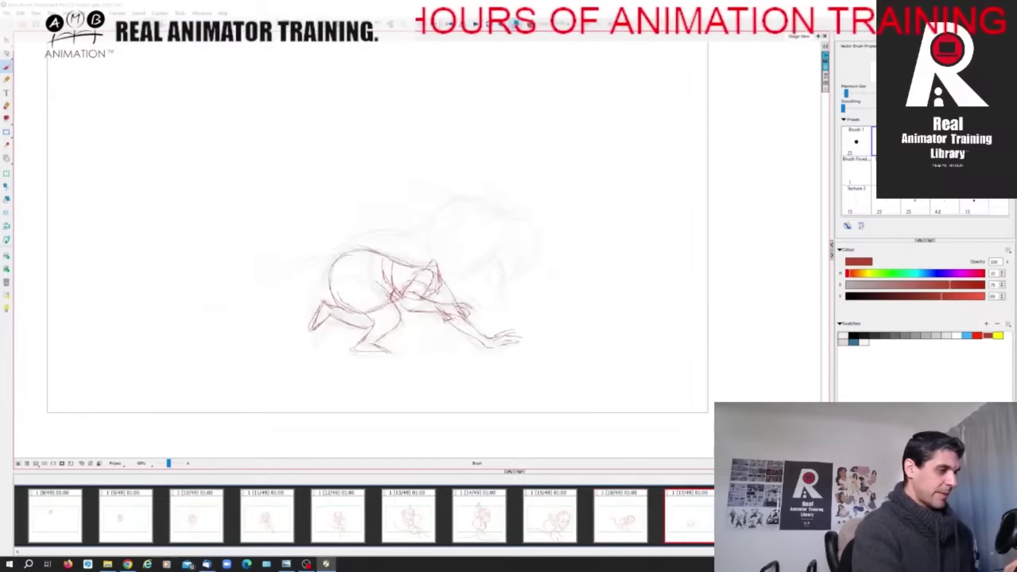
{"action": "left_click", "coordinate": [498, 514]}
{"action": "key", "text": "g"}
{"action": "key", "text": "g"}
{"action": "key", "text": "g"}
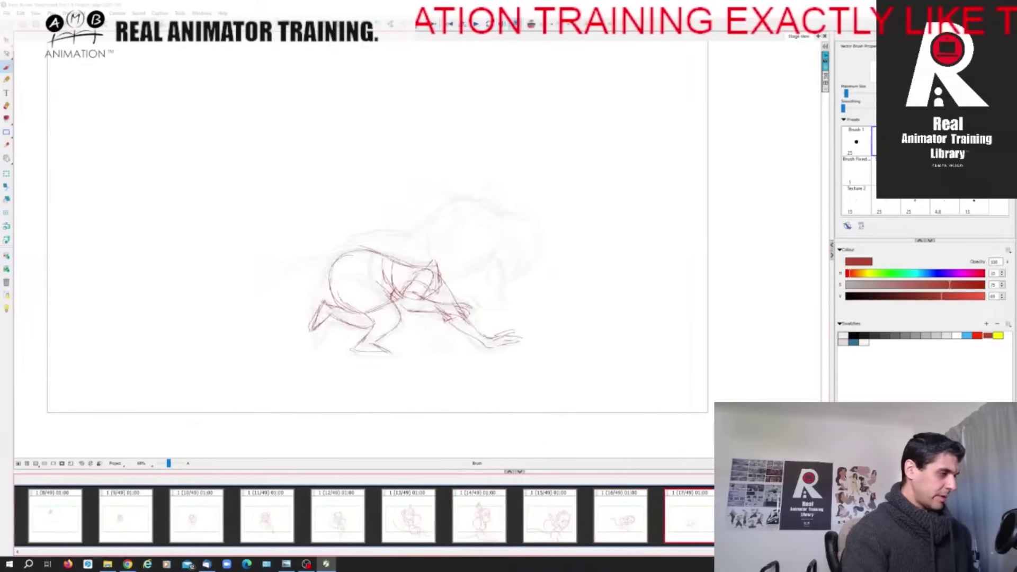
Draw the crouching character's long curved tail in red, flowing back from the hips, and compare it with the preceding panels
{"action": "left_click_drag", "start_coordinate": [141, 272], "coordinate": [323, 248]}
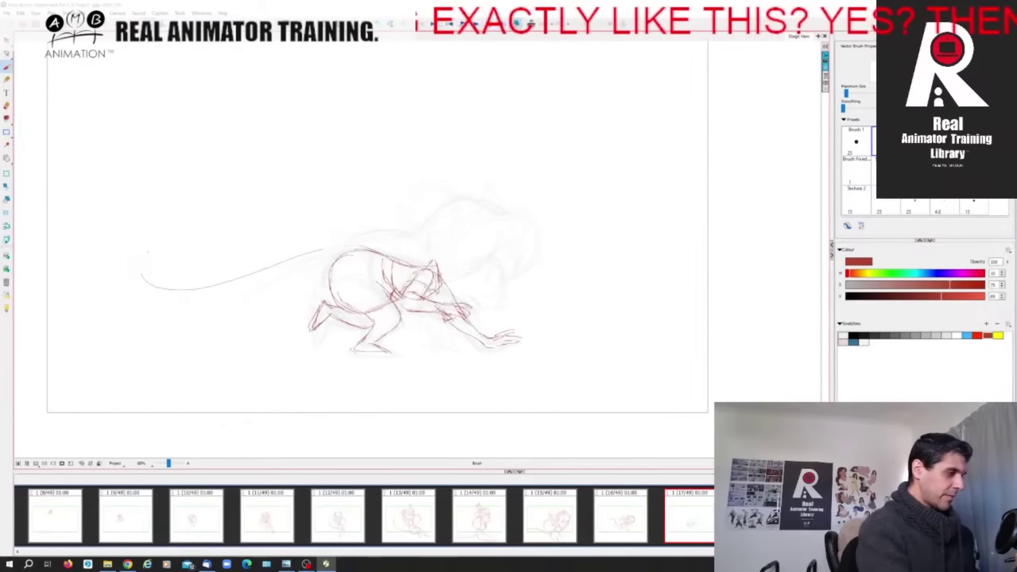
{"action": "mouse_move", "coordinate": [141, 276]}
{"action": "left_mouse_down"}
{"action": "mouse_move", "coordinate": [229, 272]}
{"action": "mouse_move", "coordinate": [338, 244]}
{"action": "mouse_move", "coordinate": [373, 251]}
{"action": "left_mouse_up"}
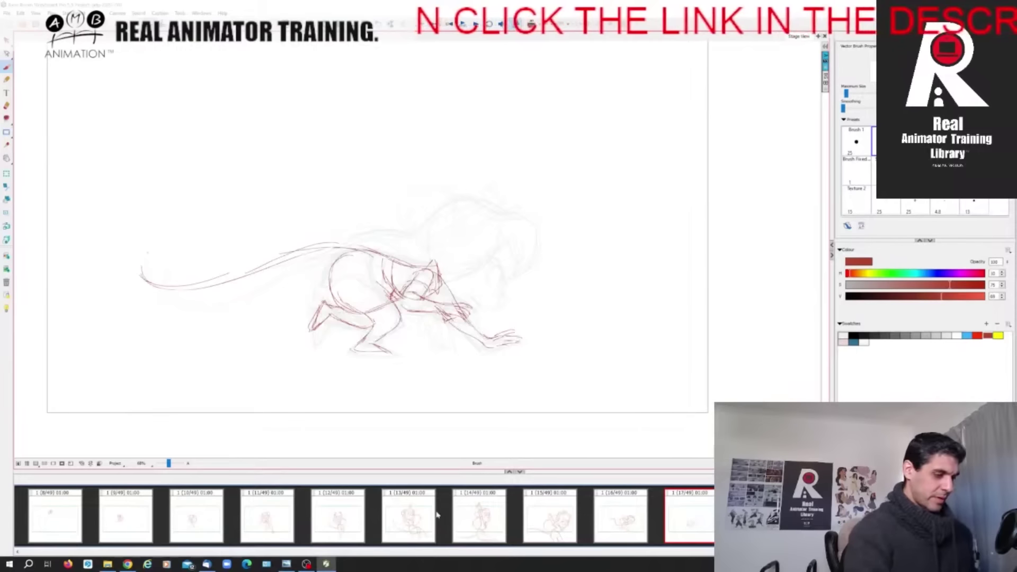
{"action": "left_click", "coordinate": [432, 512]}
{"action": "left_click", "coordinate": [479, 513]}
{"action": "left_click", "coordinate": [620, 512]}
{"action": "key", "text": "Right"}
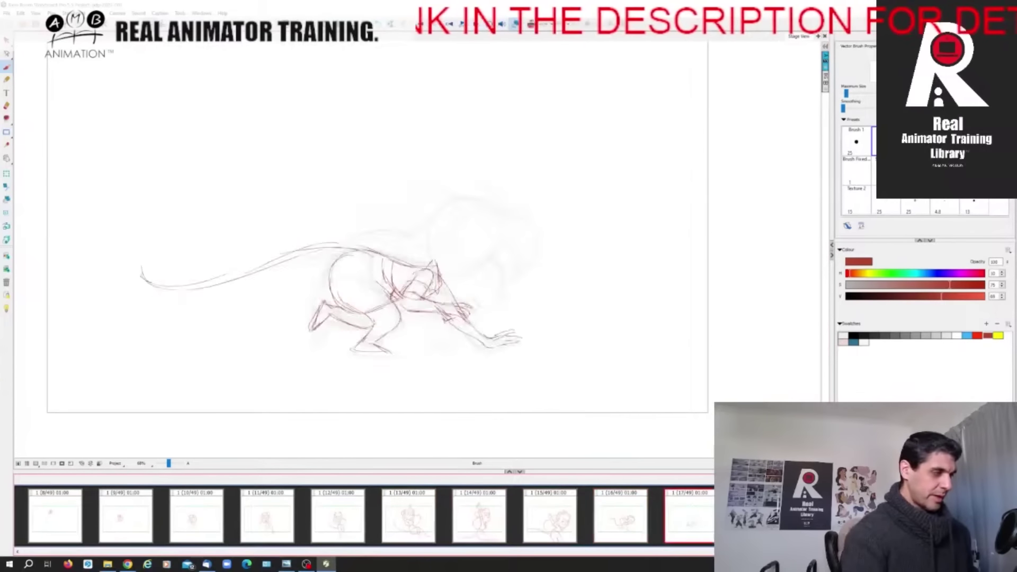
{"action": "left_click", "coordinate": [549, 507]}
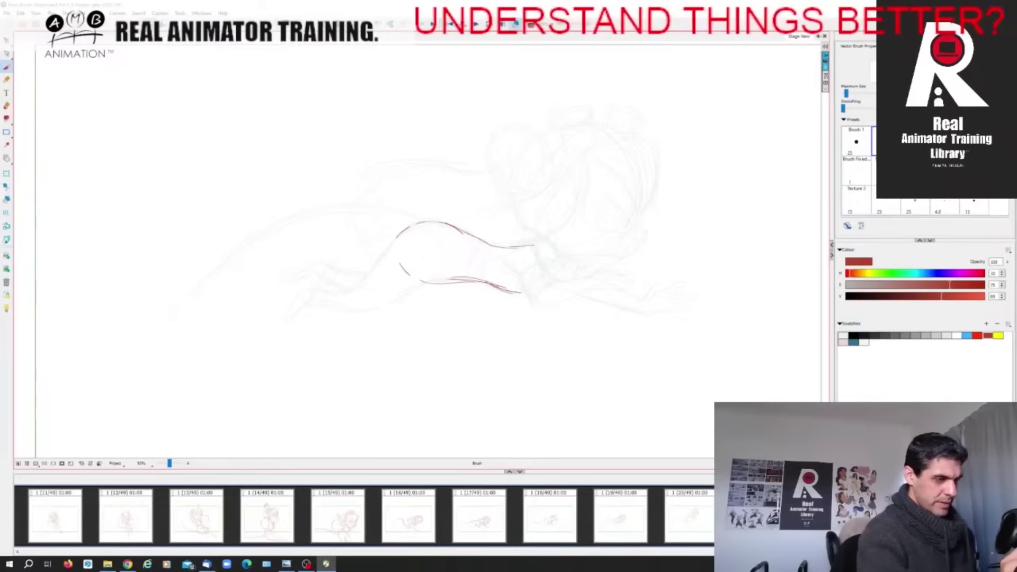
On the stretched pose in the twenty-first panel, close the front of the chest with a red curve, checking it against the previous pose
{"action": "left_click_drag", "start_coordinate": [520, 293], "coordinate": [550, 273]}
{"action": "key", "text": "Left"}
{"action": "key", "text": "Right"}
{"action": "key", "text": "Left"}
{"action": "key", "text": "Right"}
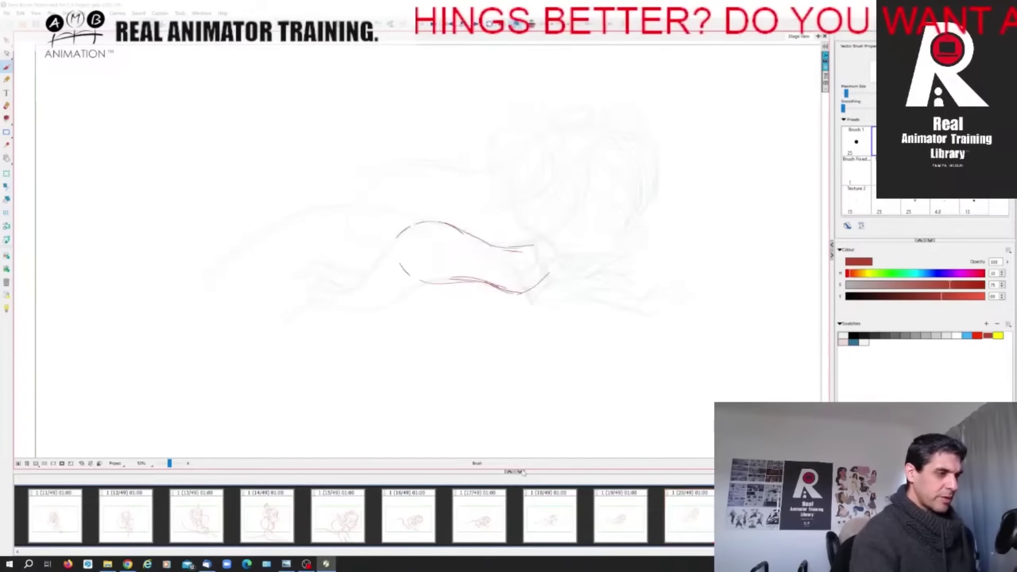
Examine how the leaping pose leads into the stretched pose, trying and undoing one long action line across the body
{"action": "left_click", "coordinate": [486, 513]}
{"action": "left_click", "coordinate": [643, 511]}
{"action": "key", "text": "Right"}
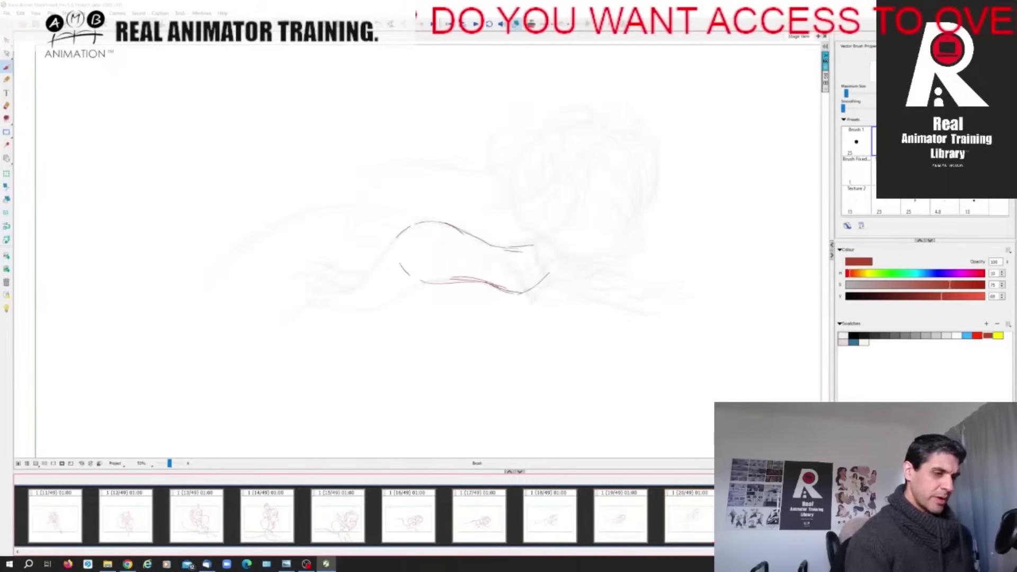
{"action": "left_click", "coordinate": [710, 512]}
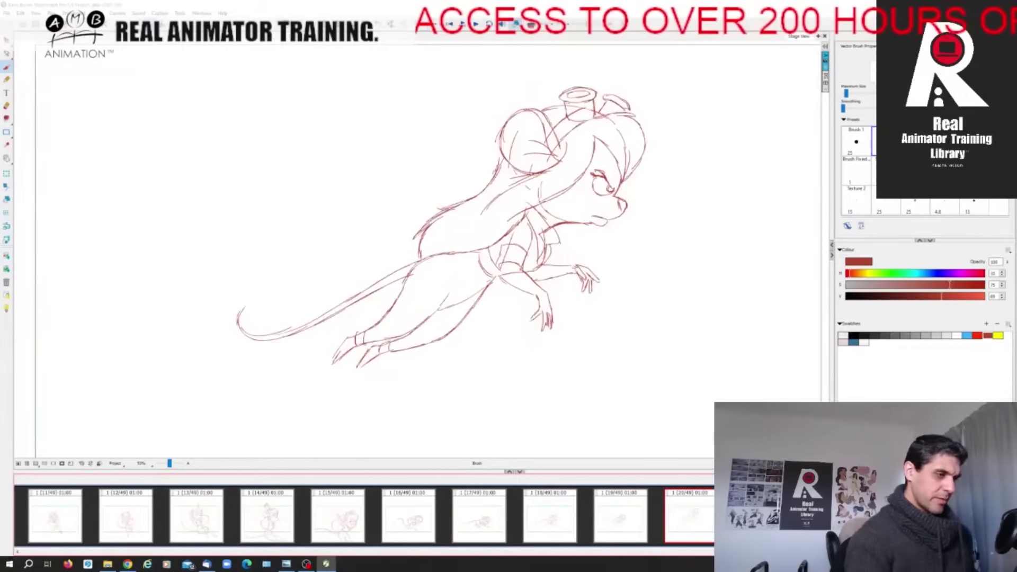
{"action": "key", "text": "Right"}
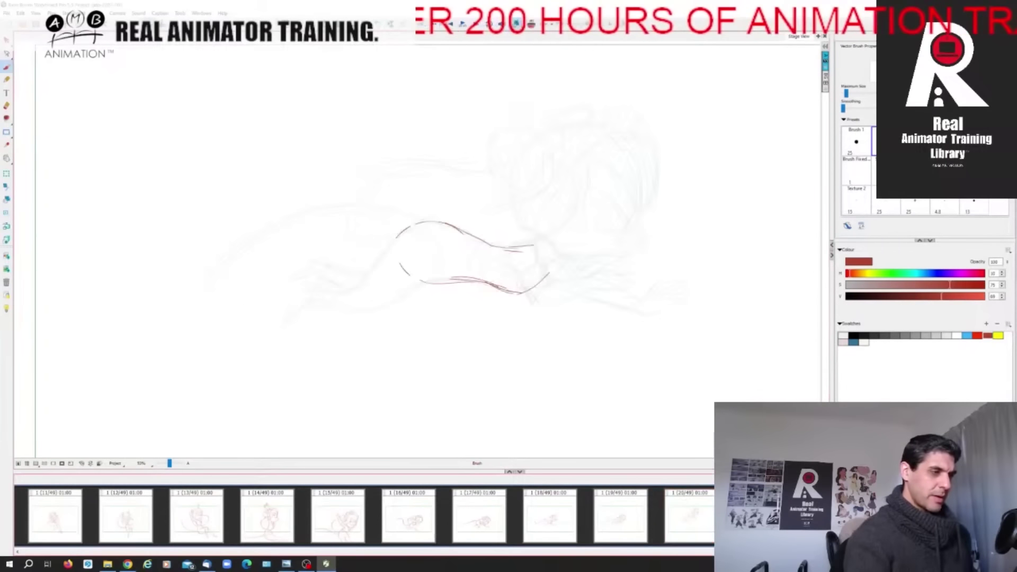
{"action": "left_click_drag", "start_coordinate": [343, 212], "coordinate": [632, 277]}
{"action": "key", "text": "ctrl+z"}
{"action": "key", "text": "Left"}
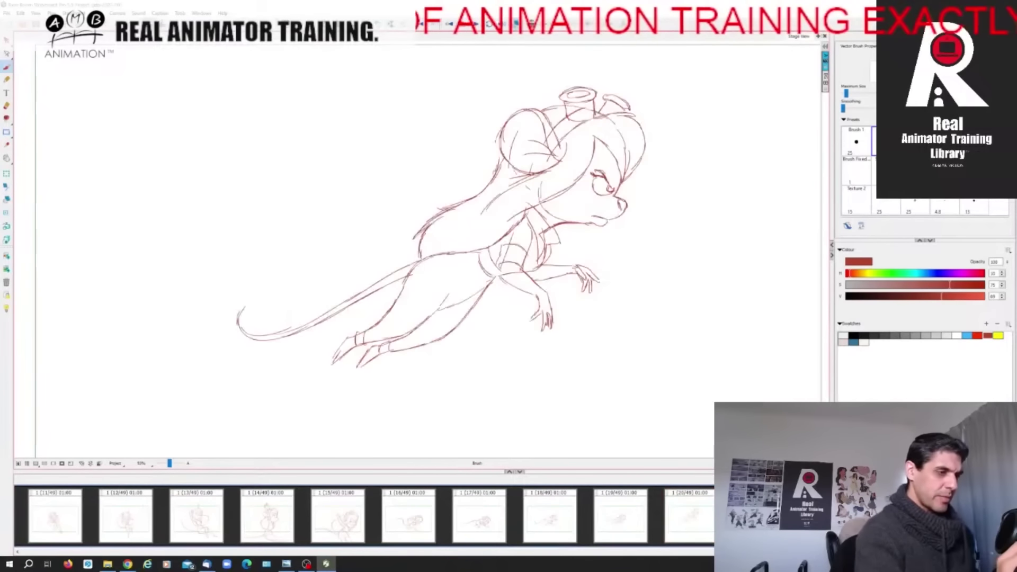
{"action": "key", "text": "Right"}
{"action": "key", "text": "Left"}
{"action": "key", "text": "Right"}
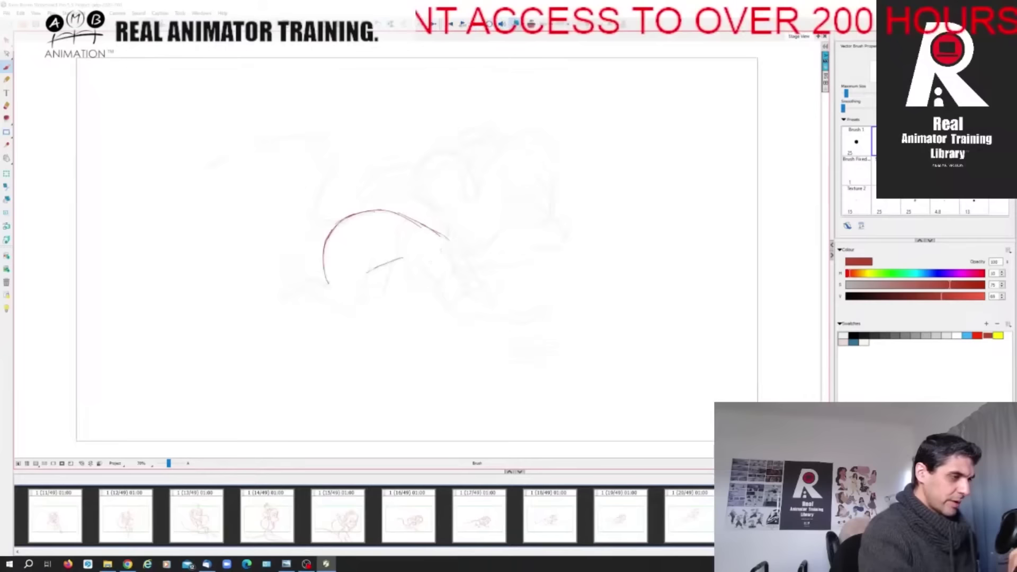
On the landing pose in the twenty-second panel, draw the rounded chest and the waist lines in red, checking against the stretched pose
{"action": "left_click_drag", "start_coordinate": [406, 257], "coordinate": [425, 287]}
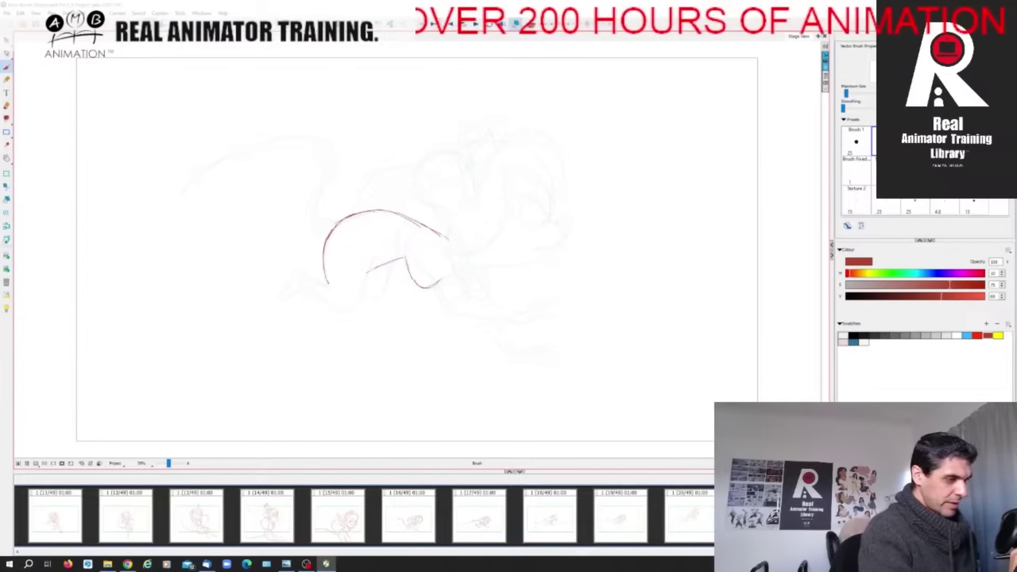
{"action": "key", "text": "Left"}
{"action": "key", "text": "Right"}
{"action": "key", "text": "Left"}
{"action": "key", "text": "Right"}
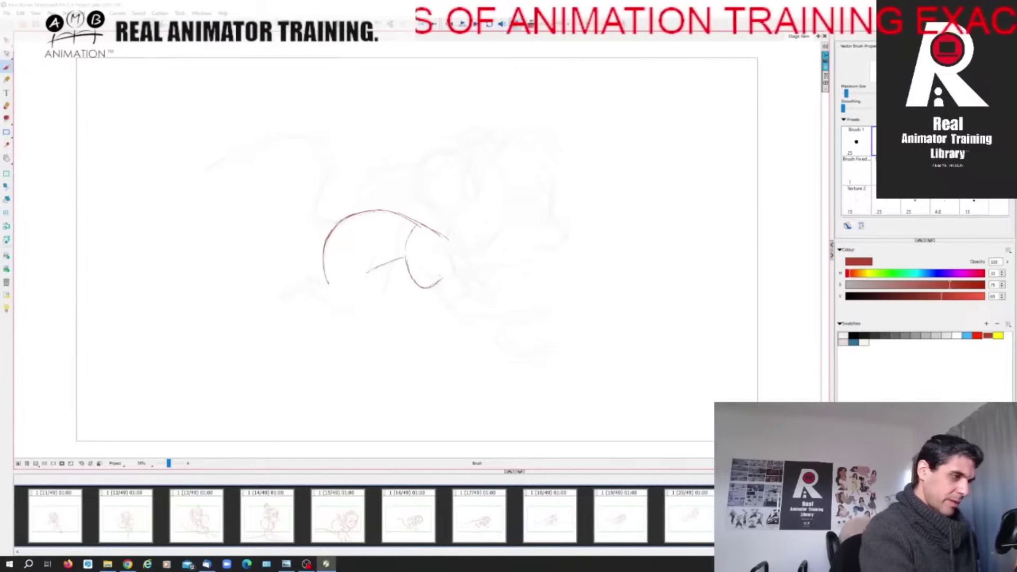
{"action": "key", "text": "Left"}
{"action": "key", "text": "Right"}
{"action": "key", "text": "Left"}
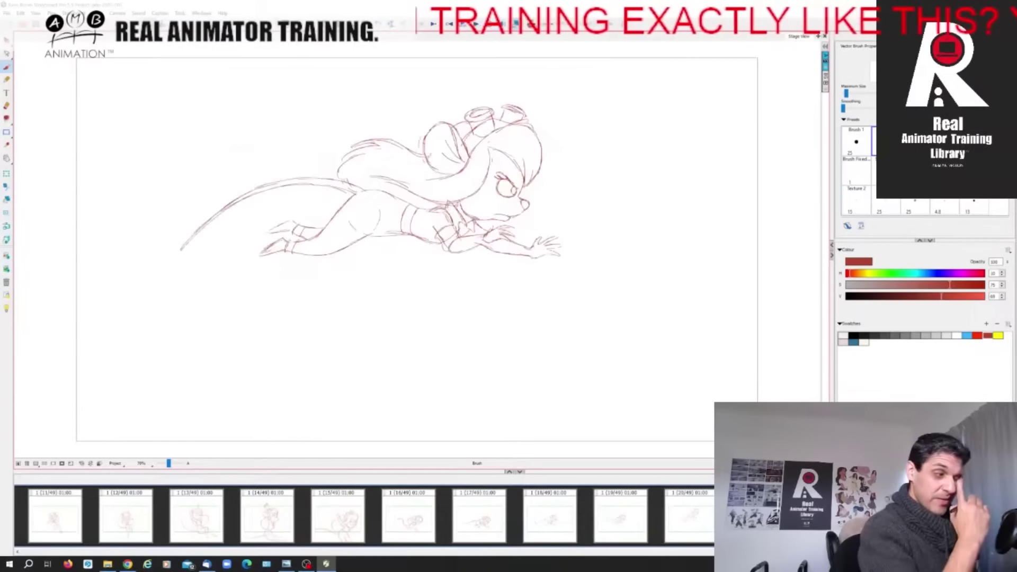
{"action": "key", "text": "Right"}
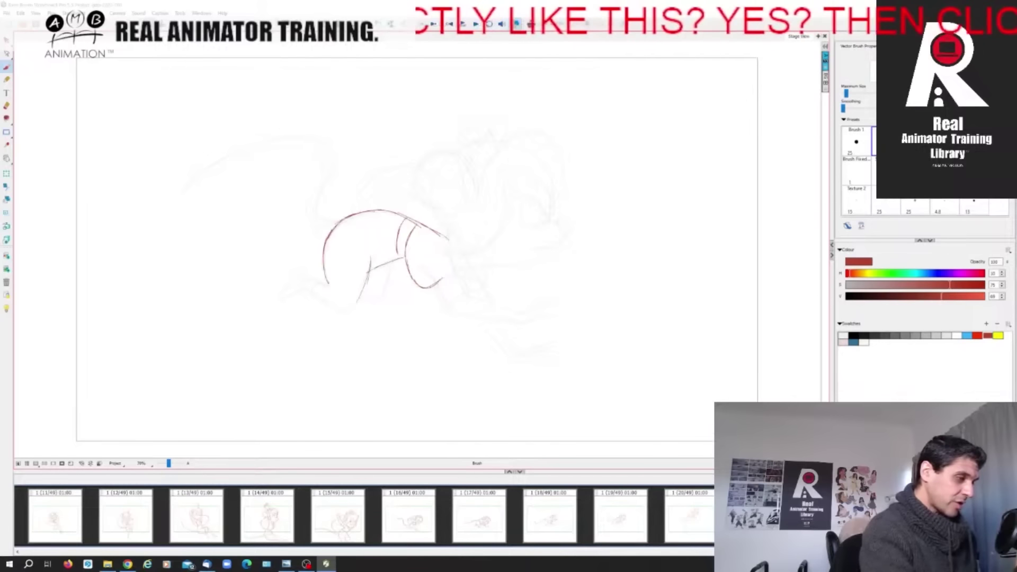
Draw the landing character's thigh and the bent lower leg with its foot in red, comparing with the previous panel
{"action": "left_click_drag", "start_coordinate": [367, 277], "coordinate": [353, 308]}
{"action": "key", "text": "Left"}
{"action": "key", "text": "Right"}
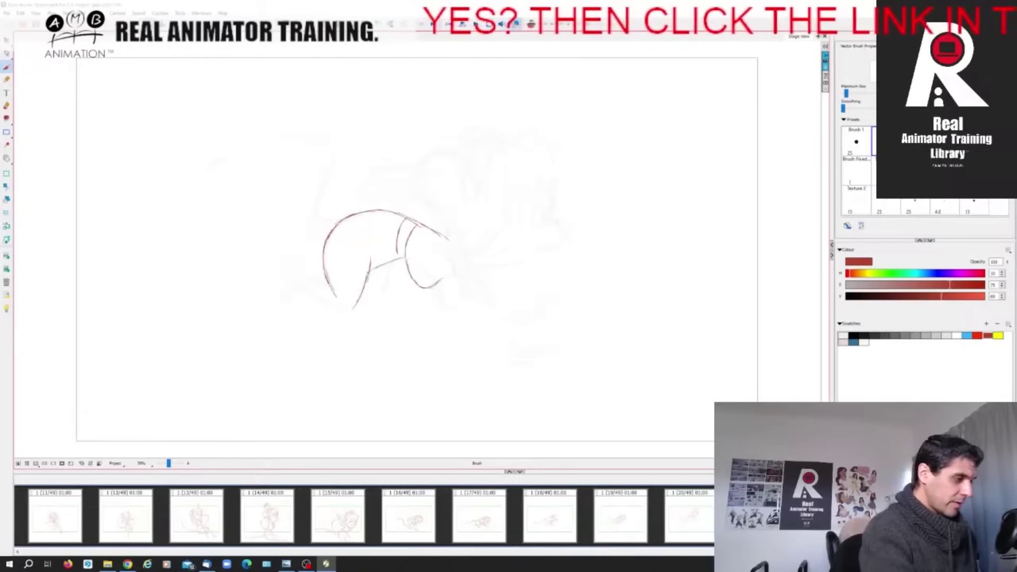
{"action": "key", "text": "Left"}
{"action": "key", "text": "Right"}
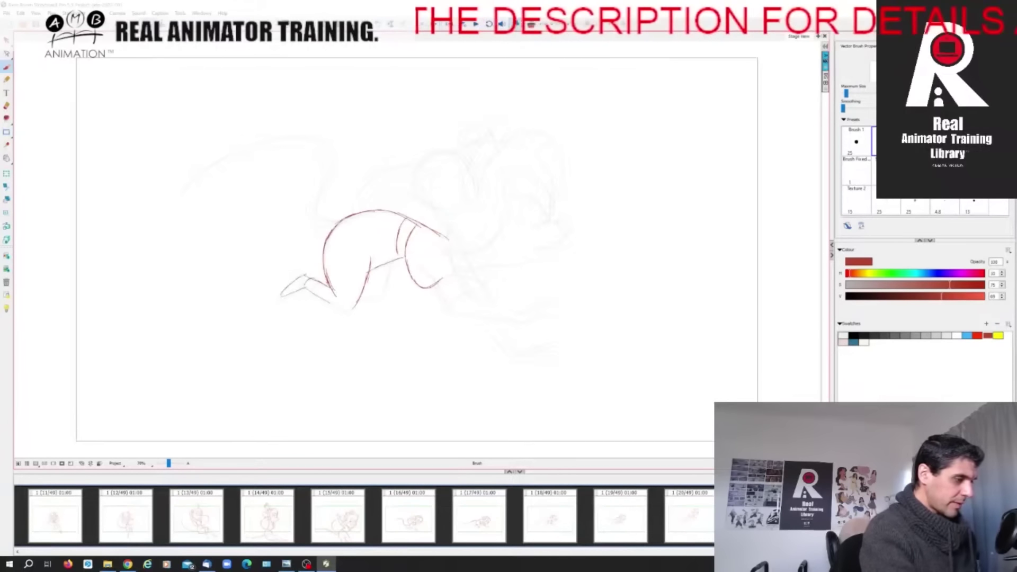
{"action": "left_click_drag", "start_coordinate": [315, 303], "coordinate": [349, 310]}
{"action": "key", "text": "Left"}
{"action": "key", "text": "Right"}
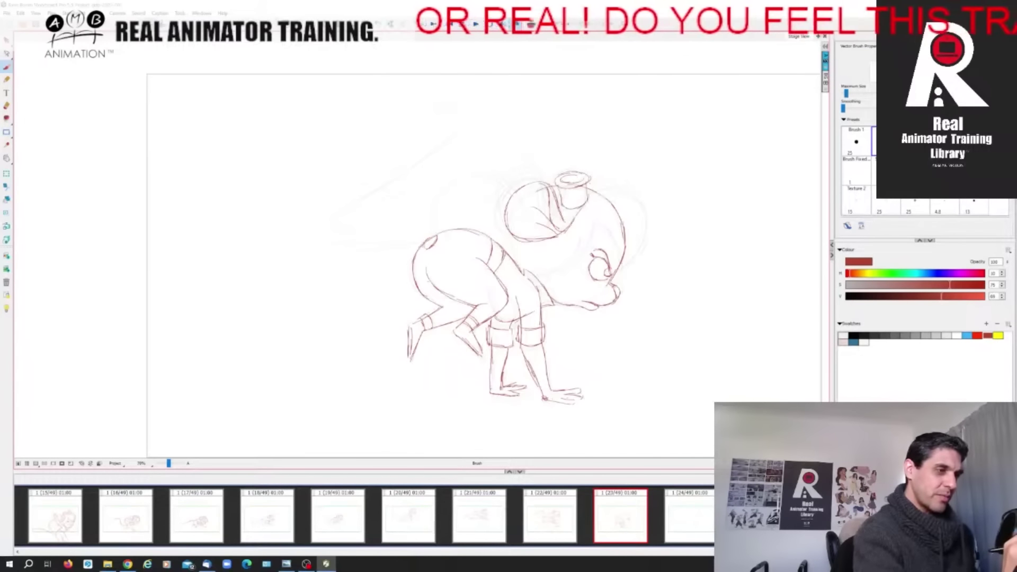
On the twenty-third panel, draw the hair bulging up behind the character's ear in red, comparing with the previous pose
{"action": "key", "text": "Left"}
{"action": "key", "text": "Right"}
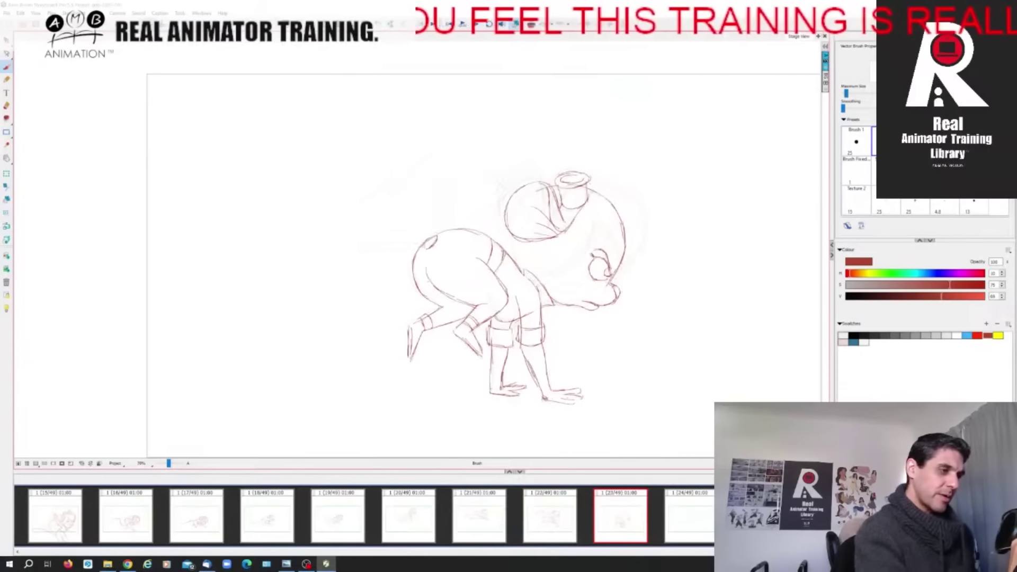
{"action": "mouse_move", "coordinate": [508, 200]}
{"action": "left_mouse_down"}
{"action": "mouse_move", "coordinate": [494, 184]}
{"action": "mouse_move", "coordinate": [457, 181]}
{"action": "mouse_move", "coordinate": [435, 204]}
{"action": "mouse_move", "coordinate": [443, 232]}
{"action": "left_mouse_up"}
{"action": "key", "text": "Left"}
{"action": "key", "text": "Right"}
{"action": "key", "text": "Left"}
{"action": "key", "text": "Right"}
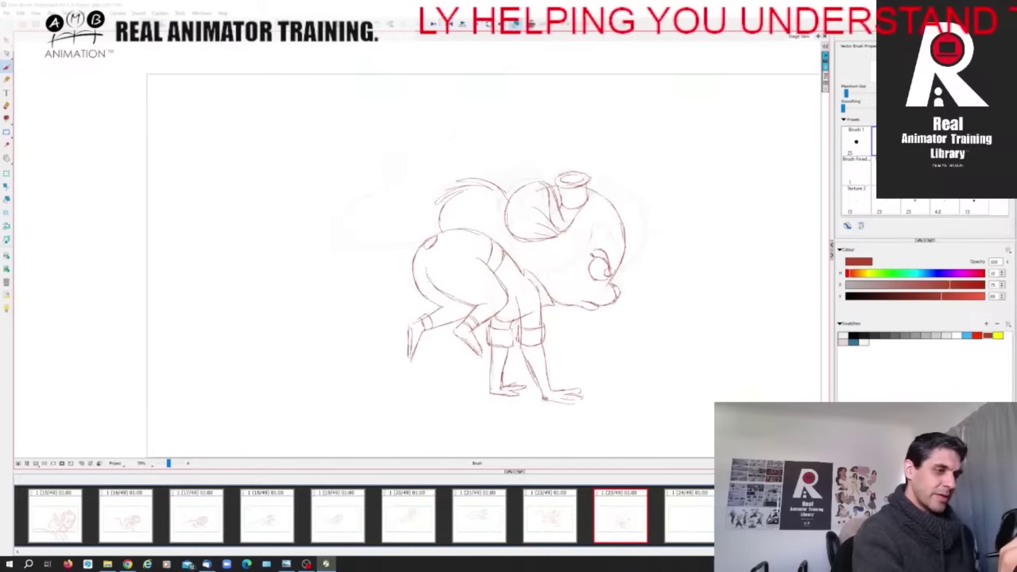
Draw the hair lock sweeping below the ear, the fringe above the eye and the far goggle in red
{"action": "mouse_move", "coordinate": [590, 229]}
{"action": "left_mouse_down"}
{"action": "mouse_move", "coordinate": [582, 259]}
{"action": "mouse_move", "coordinate": [537, 278]}
{"action": "left_mouse_up"}
{"action": "key", "text": "Left"}
{"action": "key", "text": "Right"}
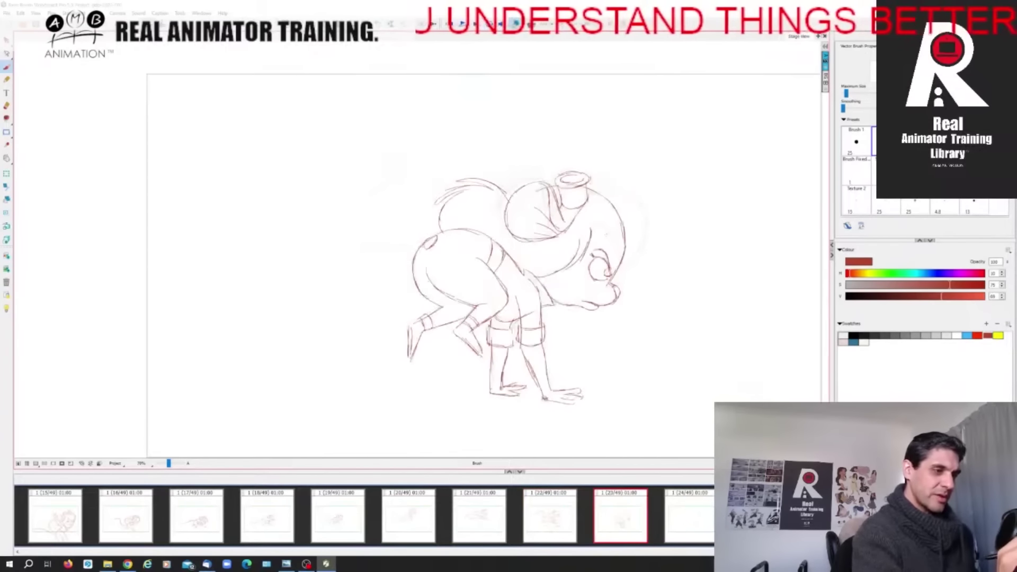
{"action": "left_click_drag", "start_coordinate": [598, 223], "coordinate": [616, 263]}
{"action": "key", "text": "Left"}
{"action": "key", "text": "Right"}
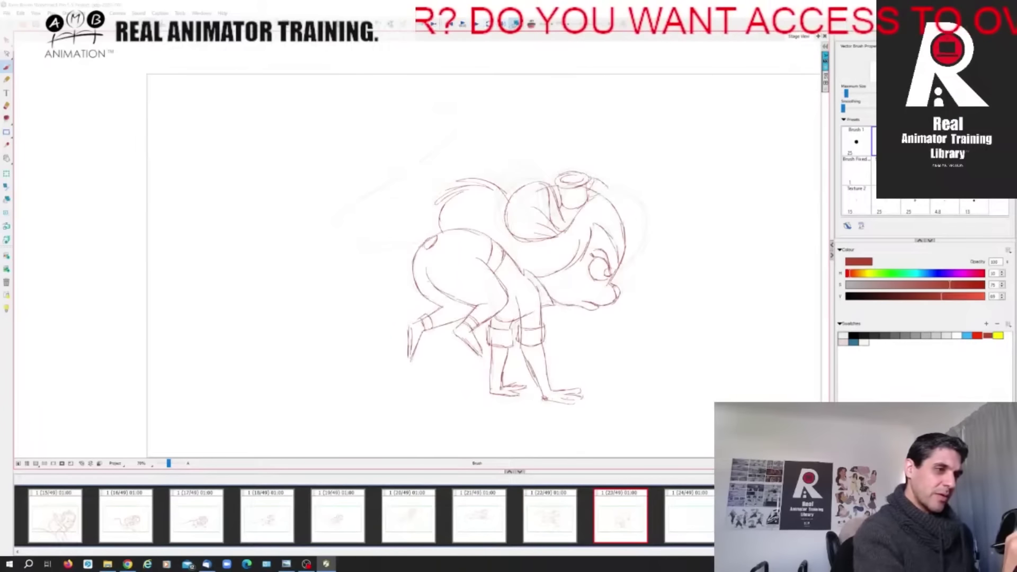
{"action": "key", "text": "Left"}
{"action": "key", "text": "Right"}
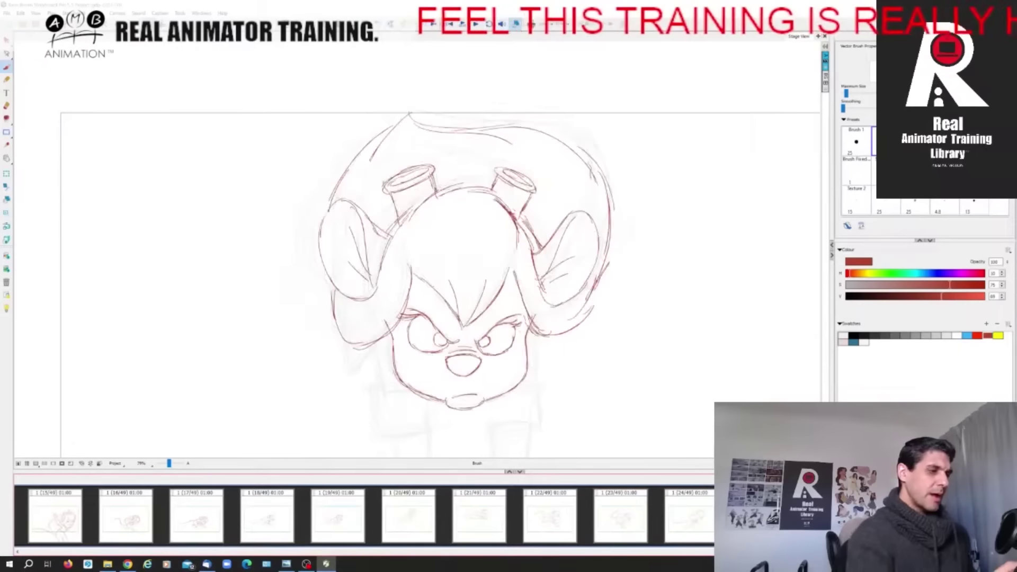
On the front-facing pose, reinforce the outer edge of the hair and draw both straight arms in red below the head
{"action": "left_click_drag", "start_coordinate": [613, 284], "coordinate": [600, 194]}
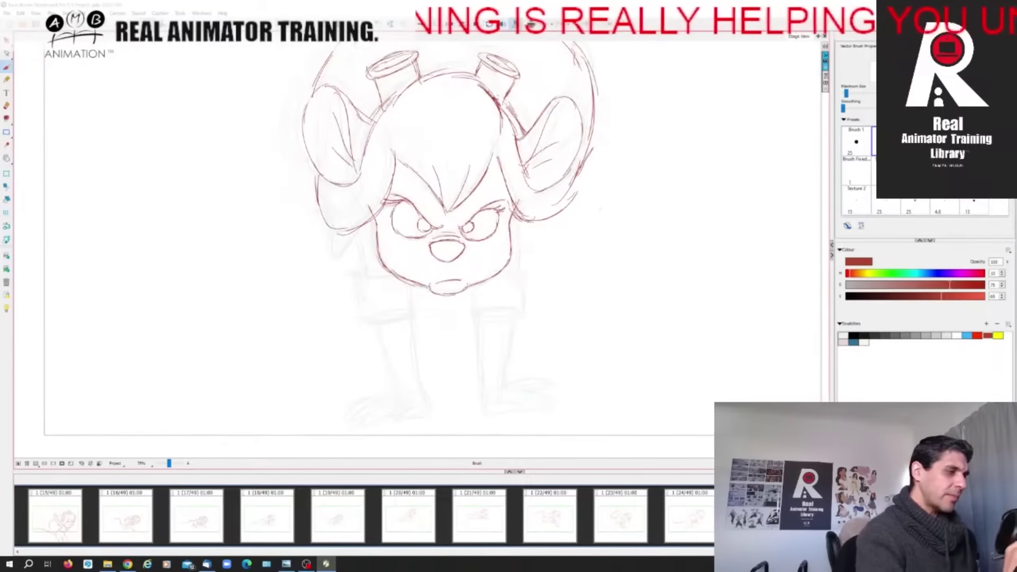
{"action": "left_click_drag", "start_coordinate": [362, 233], "coordinate": [396, 391]}
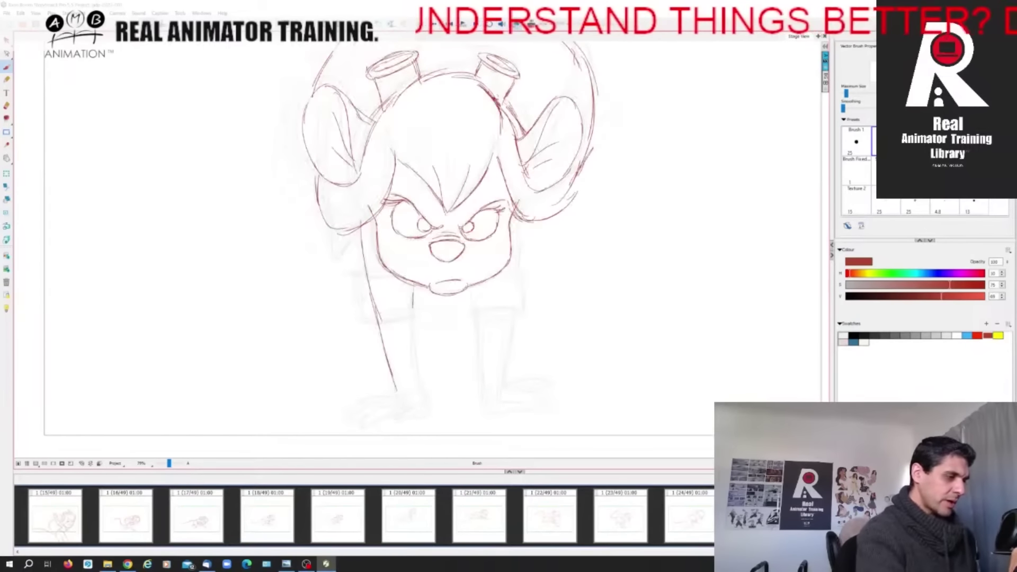
{"action": "left_click_drag", "start_coordinate": [412, 307], "coordinate": [423, 395]}
{"action": "left_click_drag", "start_coordinate": [476, 293], "coordinate": [478, 389]}
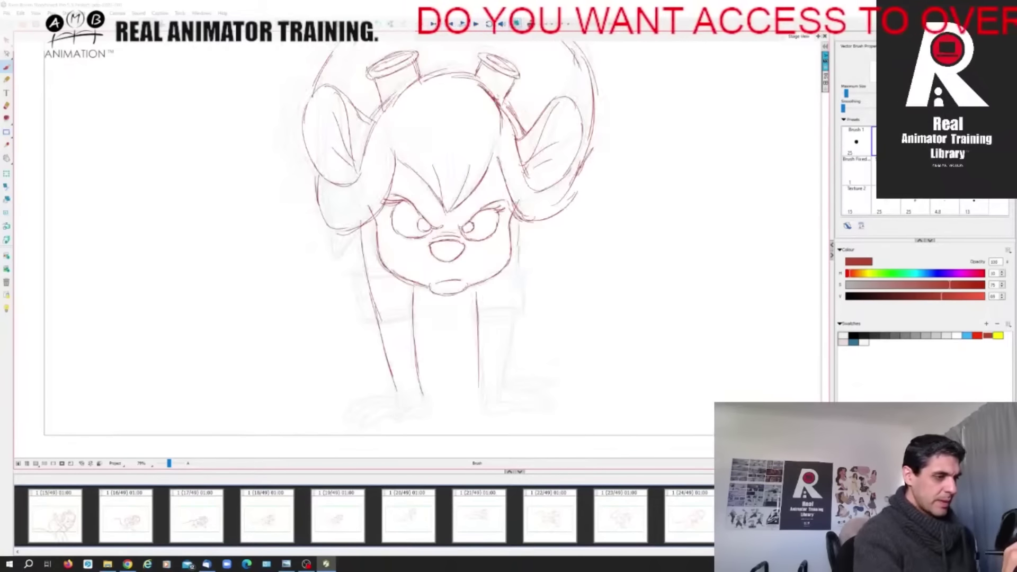
{"action": "left_click_drag", "start_coordinate": [517, 276], "coordinate": [498, 394]}
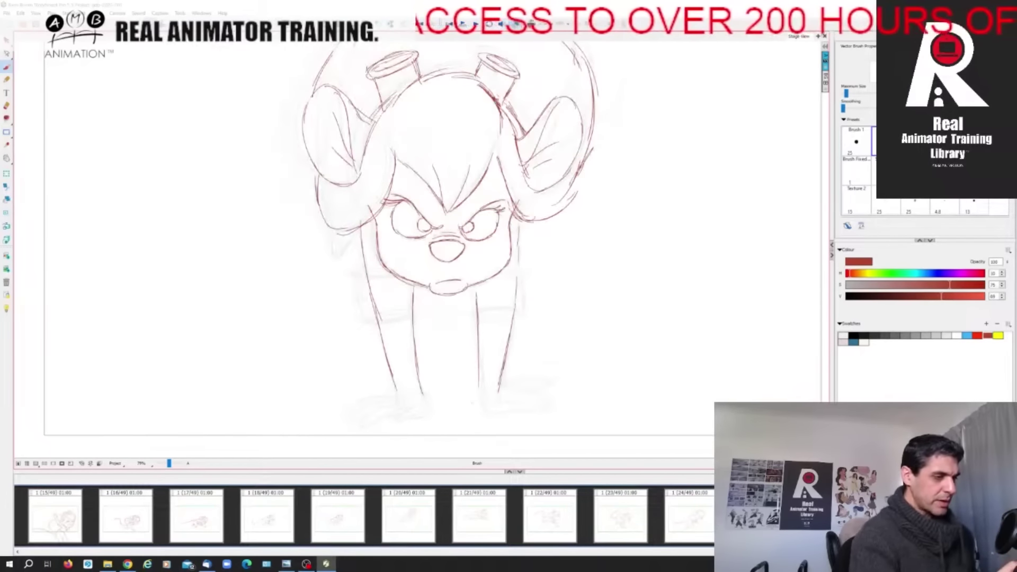
{"action": "key", "text": "f"}
{"action": "key", "text": "g"}
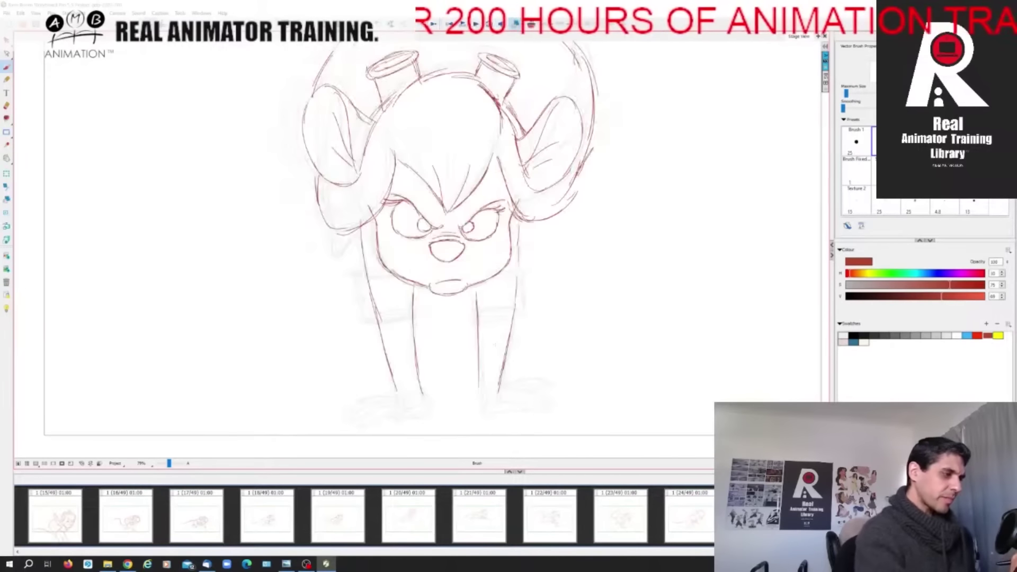
Draw the rolled sleeve cuffs around both of the front-facing character's arms in red, comparing with the previous panel
{"action": "mouse_move", "coordinate": [366, 311]}
{"action": "left_mouse_down"}
{"action": "mouse_move", "coordinate": [391, 320]}
{"action": "mouse_move", "coordinate": [416, 313]}
{"action": "left_mouse_up"}
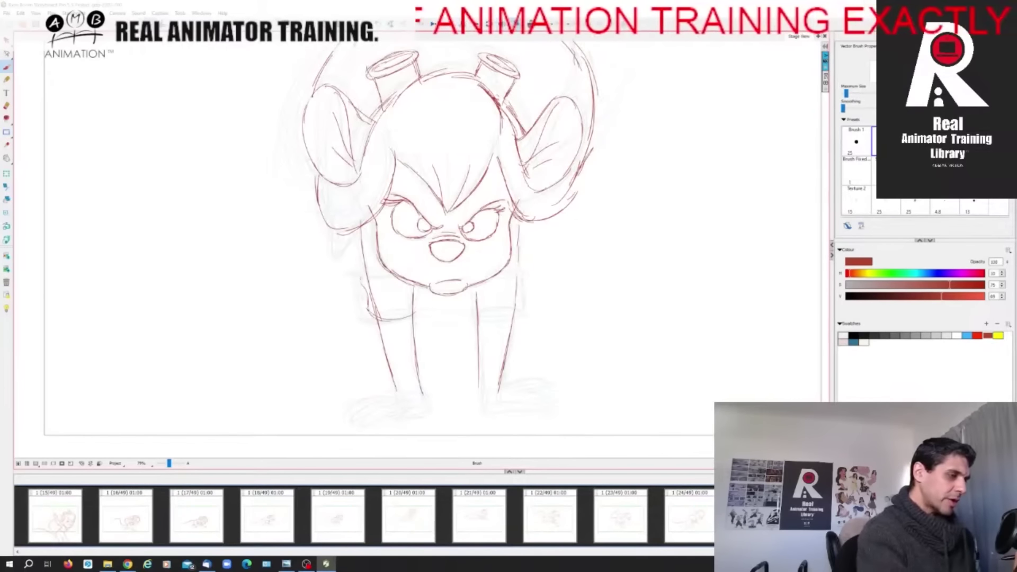
{"action": "mouse_move", "coordinate": [360, 275]}
{"action": "left_mouse_down"}
{"action": "mouse_move", "coordinate": [410, 285]}
{"action": "mouse_move", "coordinate": [369, 299]}
{"action": "mouse_move", "coordinate": [416, 312]}
{"action": "mouse_move", "coordinate": [522, 305]}
{"action": "mouse_move", "coordinate": [472, 318]}
{"action": "left_mouse_up"}
{"action": "key", "text": "Left"}
{"action": "key", "text": "Right"}
{"action": "mouse_move", "coordinate": [494, 276]}
{"action": "left_mouse_down"}
{"action": "mouse_move", "coordinate": [522, 277]}
{"action": "mouse_move", "coordinate": [522, 311]}
{"action": "left_mouse_up"}
{"action": "key", "text": "Left"}
{"action": "key", "text": "Right"}
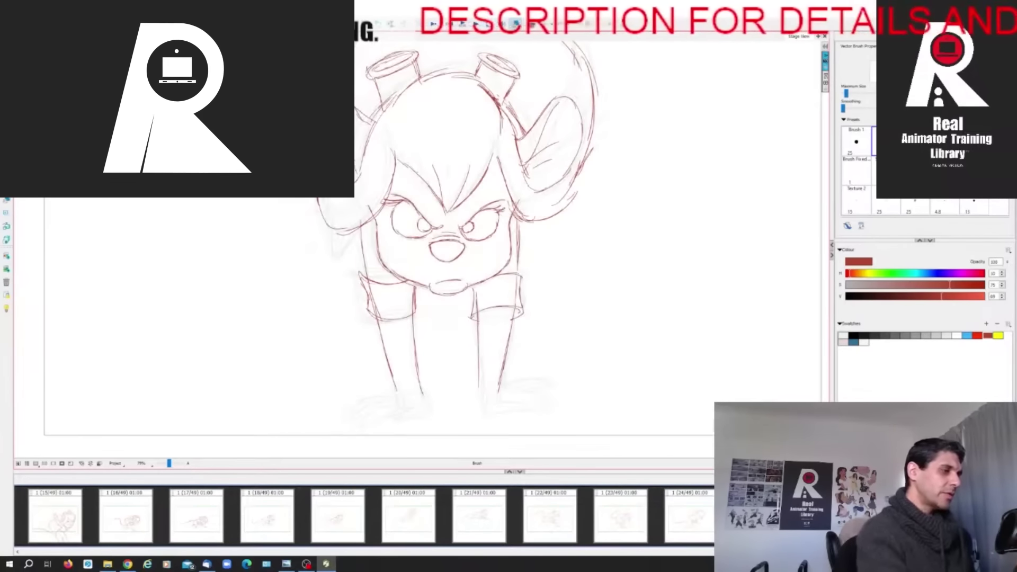
Draw the hair tip hanging beside the face and one of the hands planted on the ground in red
{"action": "left_click_drag", "start_coordinate": [447, 249], "coordinate": [478, 315]}
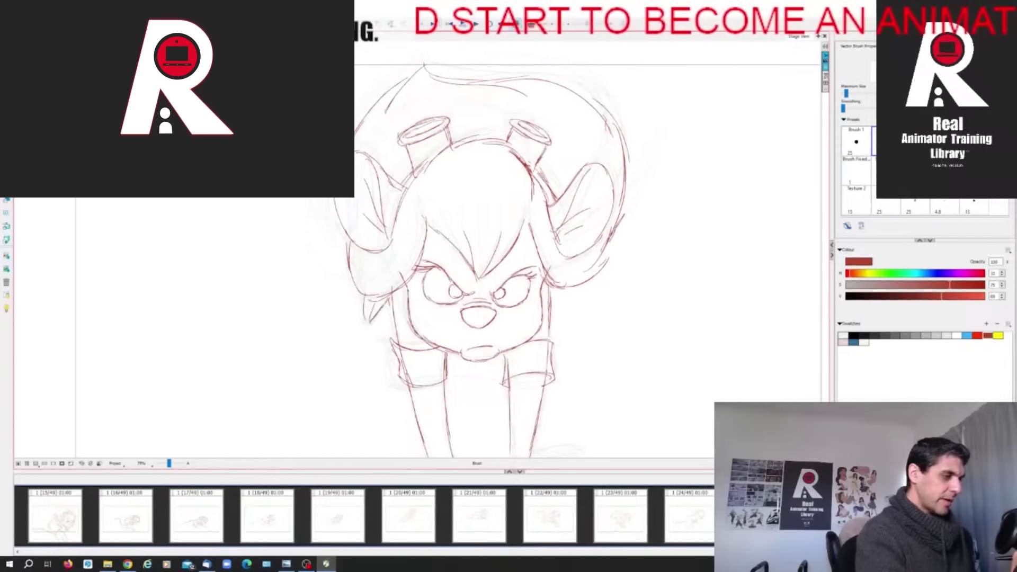
{"action": "key", "text": "g"}
{"action": "key", "text": "f"}
{"action": "left_click_drag", "start_coordinate": [625, 336], "coordinate": [591, 227]}
{"action": "key", "text": "g"}
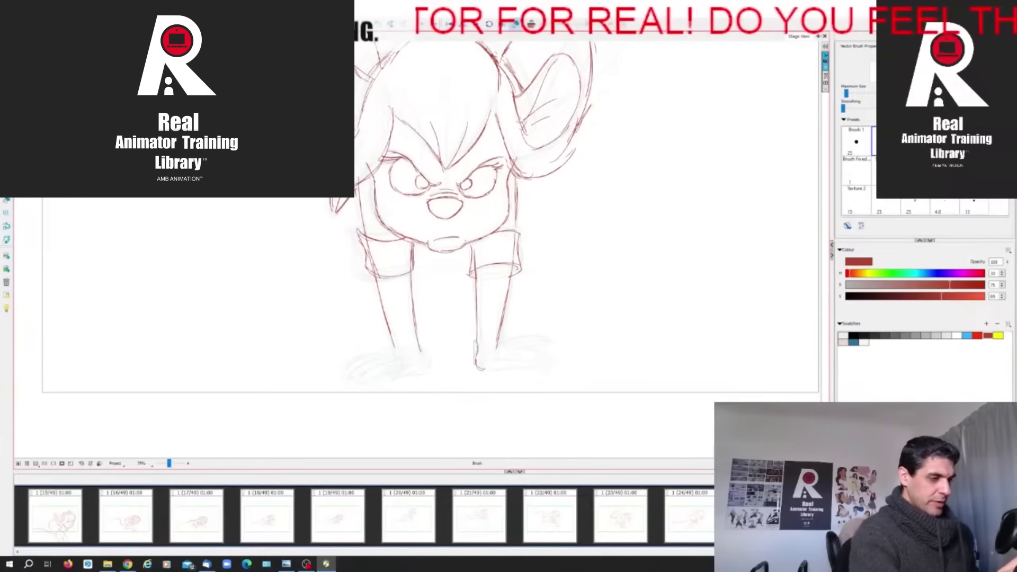
{"action": "mouse_move", "coordinate": [490, 351]}
{"action": "left_mouse_down"}
{"action": "mouse_move", "coordinate": [542, 337]}
{"action": "mouse_move", "coordinate": [544, 347]}
{"action": "left_mouse_up"}
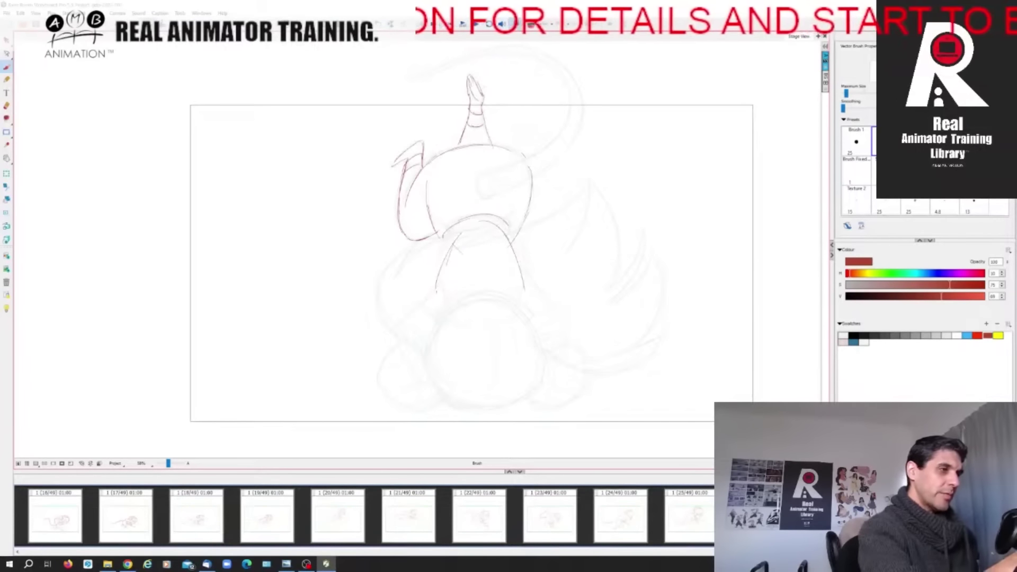
Compare the upside-down rolling pose with its neighbouring panel to examine how the movement continues
{"action": "key", "text": "f"}
{"action": "key", "text": "g"}
{"action": "key", "text": "f"}
{"action": "key", "text": "g"}
{"action": "key", "text": "f"}
{"action": "key", "text": "g"}
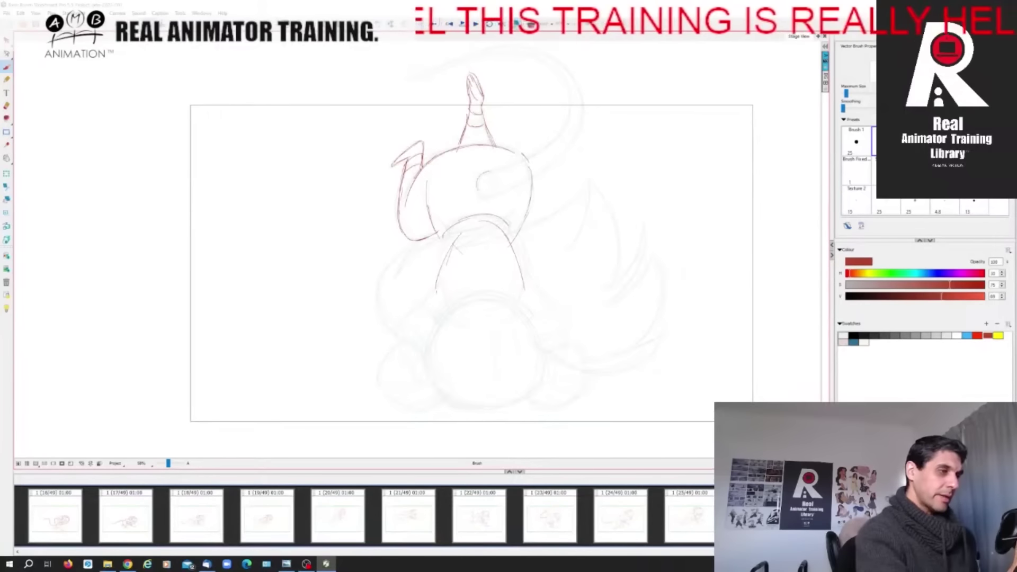
Draw the long curling tail in red on the upside-down rolling pose, checking its arc against the previous panel
{"action": "key", "text": "f"}
{"action": "key", "text": "g"}
{"action": "left_click_drag", "start_coordinate": [484, 182], "coordinate": [464, 256]}
{"action": "key", "text": "f"}
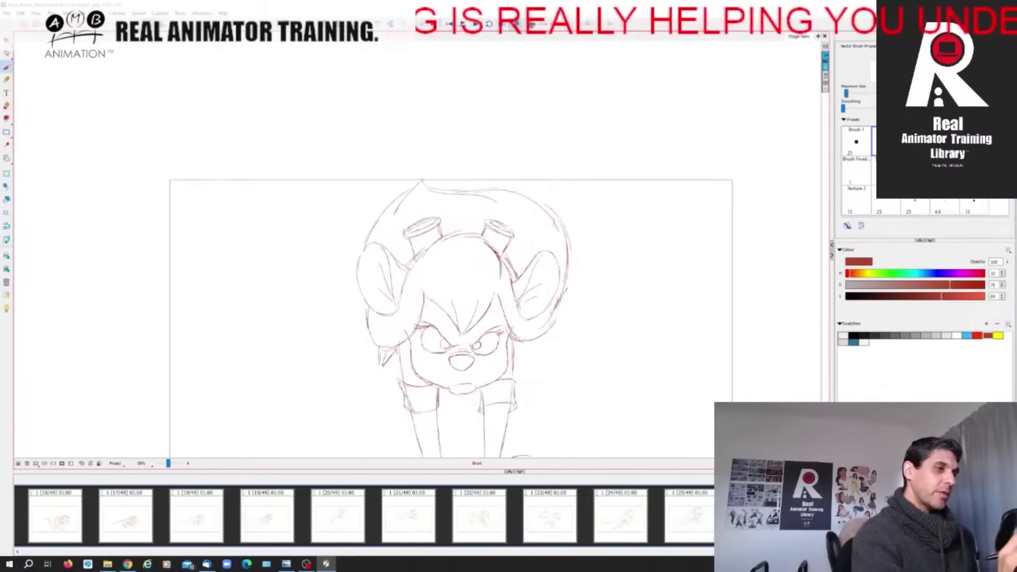
{"action": "key", "text": "g"}
{"action": "mouse_move", "coordinate": [395, 154]}
{"action": "left_mouse_down"}
{"action": "mouse_move", "coordinate": [511, 135]}
{"action": "mouse_move", "coordinate": [548, 167]}
{"action": "mouse_move", "coordinate": [532, 218]}
{"action": "mouse_move", "coordinate": [481, 244]}
{"action": "left_mouse_up"}
{"action": "key", "text": "f"}
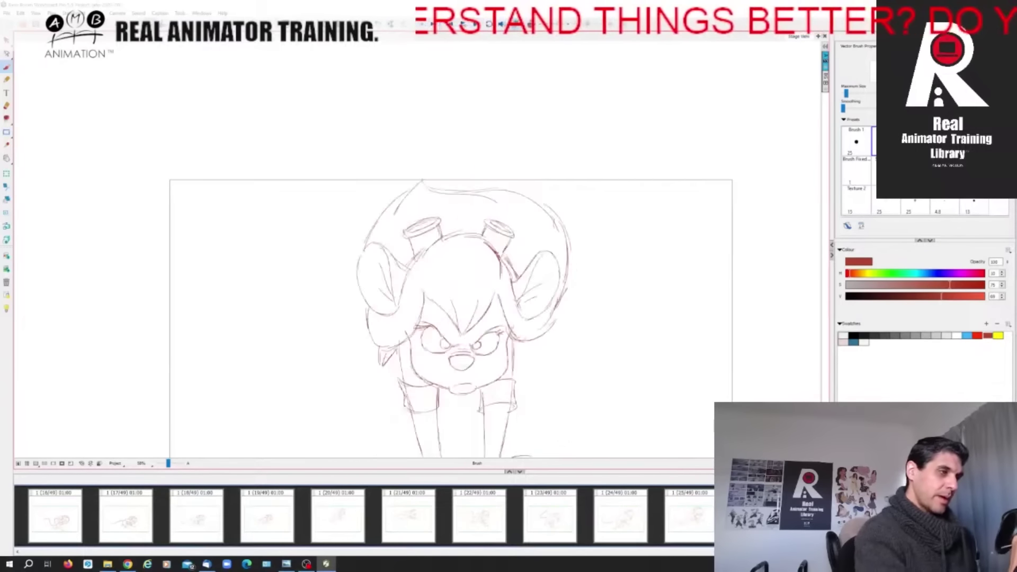
{"action": "key", "text": "g"}
{"action": "mouse_move", "coordinate": [402, 150]}
{"action": "left_mouse_down"}
{"action": "mouse_move", "coordinate": [496, 123]}
{"action": "mouse_move", "coordinate": [540, 139]}
{"action": "mouse_move", "coordinate": [556, 159]}
{"action": "mouse_move", "coordinate": [563, 202]}
{"action": "mouse_move", "coordinate": [490, 265]}
{"action": "left_mouse_up"}
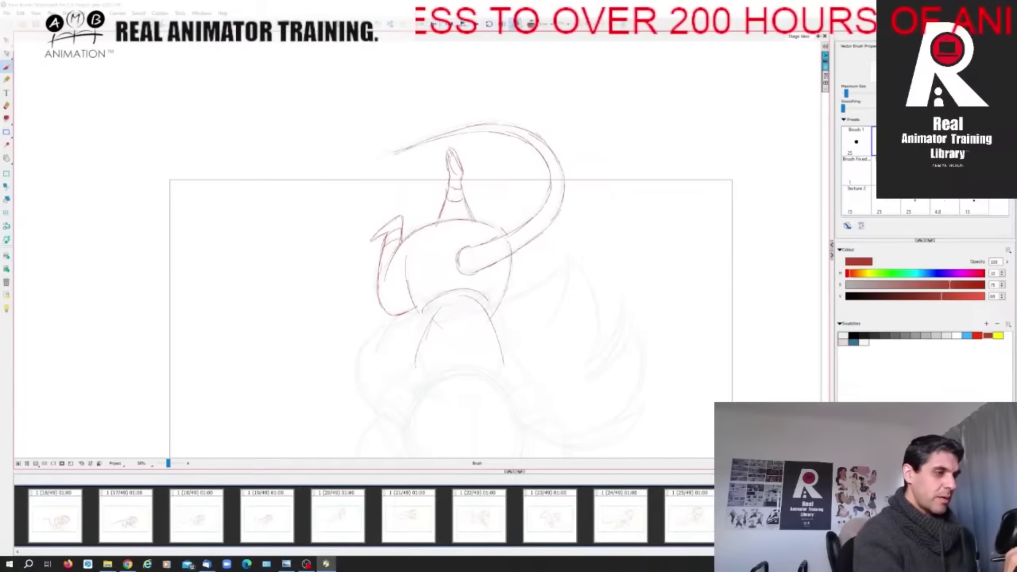
{"action": "key", "text": "f"}
{"action": "key", "text": "g"}
{"action": "left_click_drag", "start_coordinate": [450, 318], "coordinate": [460, 214]}
{"action": "key", "text": "f"}
{"action": "key", "text": "g"}
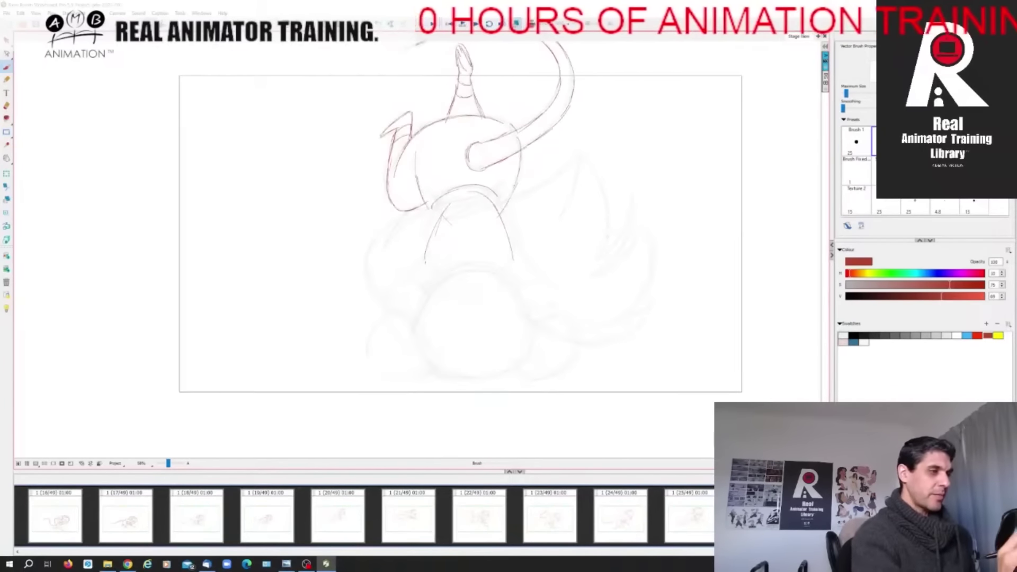
{"action": "mouse_move", "coordinate": [522, 124]}
{"action": "left_mouse_down"}
{"action": "mouse_move", "coordinate": [365, 285]}
{"action": "mouse_move", "coordinate": [427, 332]}
{"action": "left_mouse_up"}
{"action": "key", "text": "ctrl+z"}
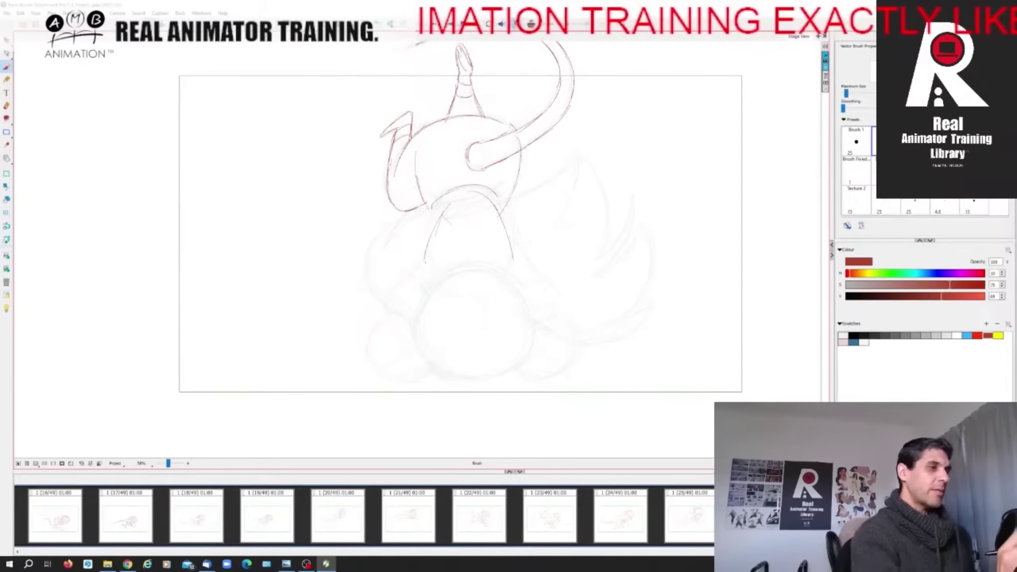
{"action": "scroll", "coordinate": [456, 265], "scroll_direction": "up", "scroll_amount": 2}
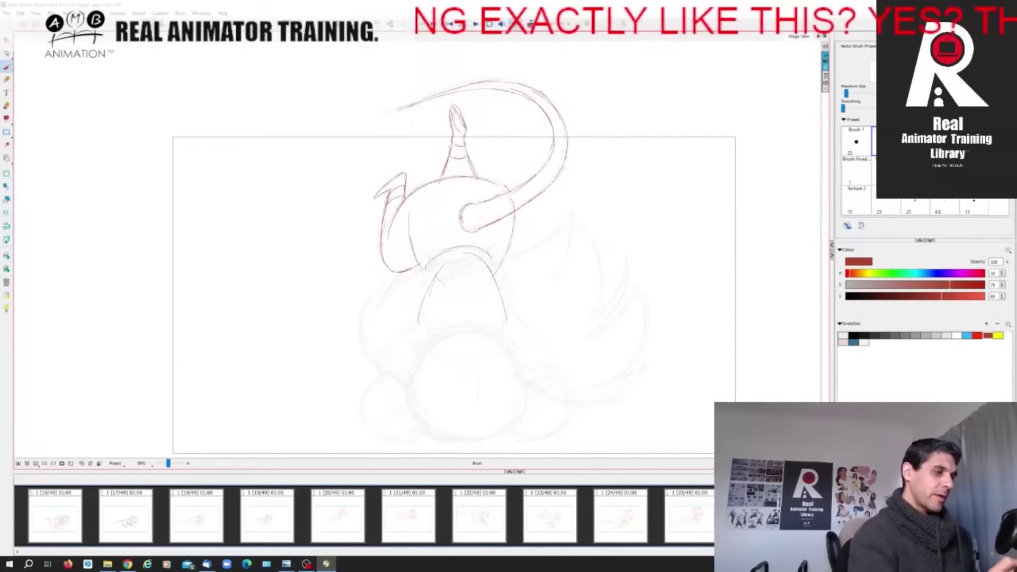
{"action": "scroll", "coordinate": [456, 265], "scroll_direction": "down", "scroll_amount": 3}
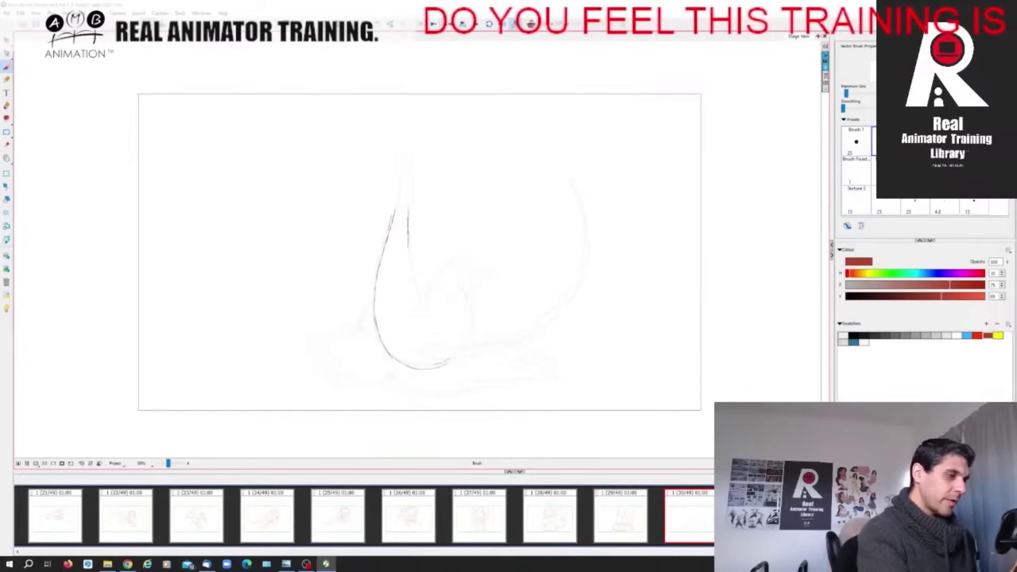
On the shoulder-roll pose, draw the inner line of the raised leg, the crook between the legs and the pointed foot
{"action": "mouse_move", "coordinate": [408, 244]}
{"action": "left_mouse_down"}
{"action": "mouse_move", "coordinate": [421, 303]}
{"action": "mouse_move", "coordinate": [436, 278]}
{"action": "left_mouse_up"}
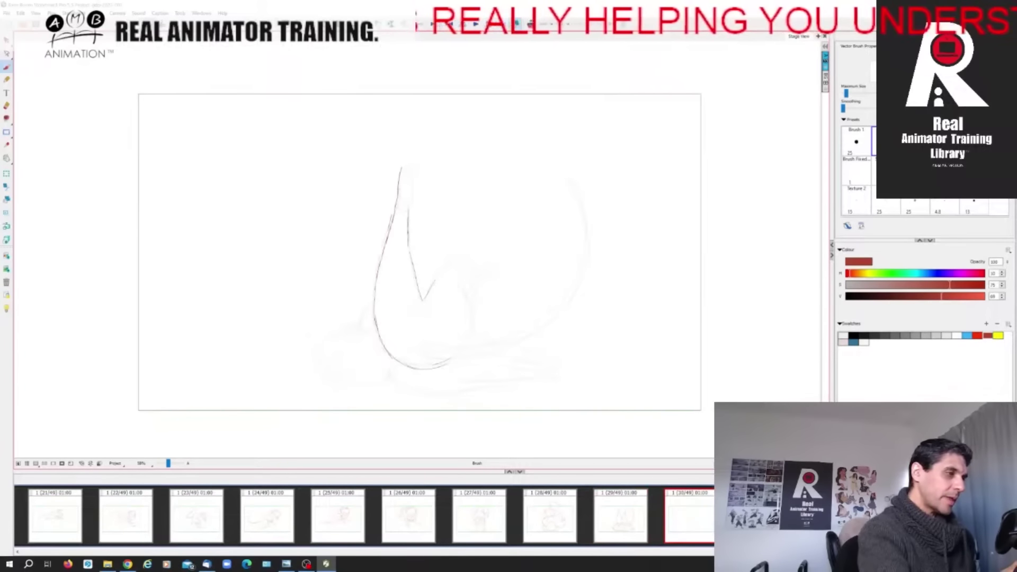
{"action": "left_click_drag", "start_coordinate": [402, 166], "coordinate": [411, 199]}
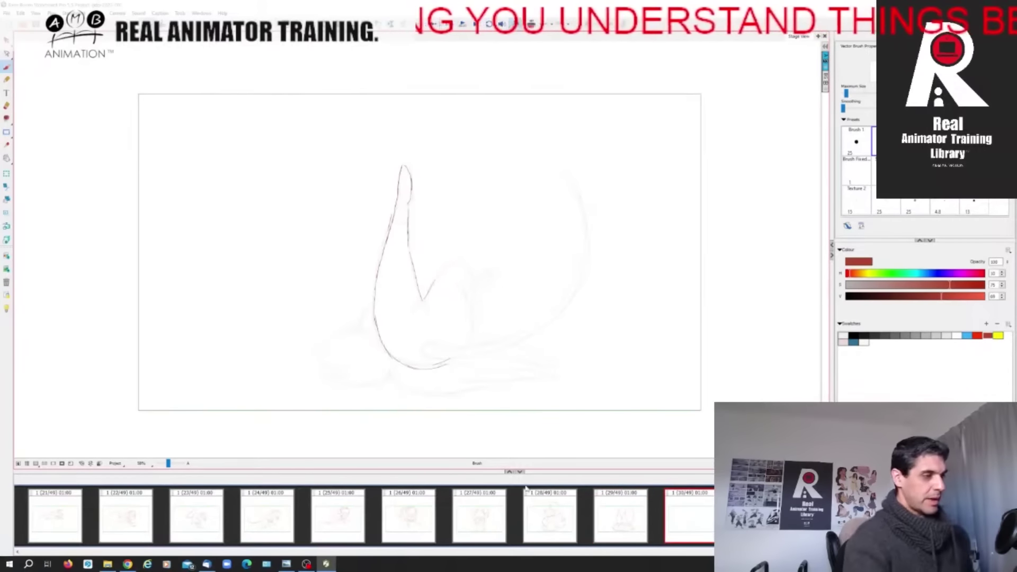
{"action": "key", "text": "f"}
{"action": "key", "text": "g"}
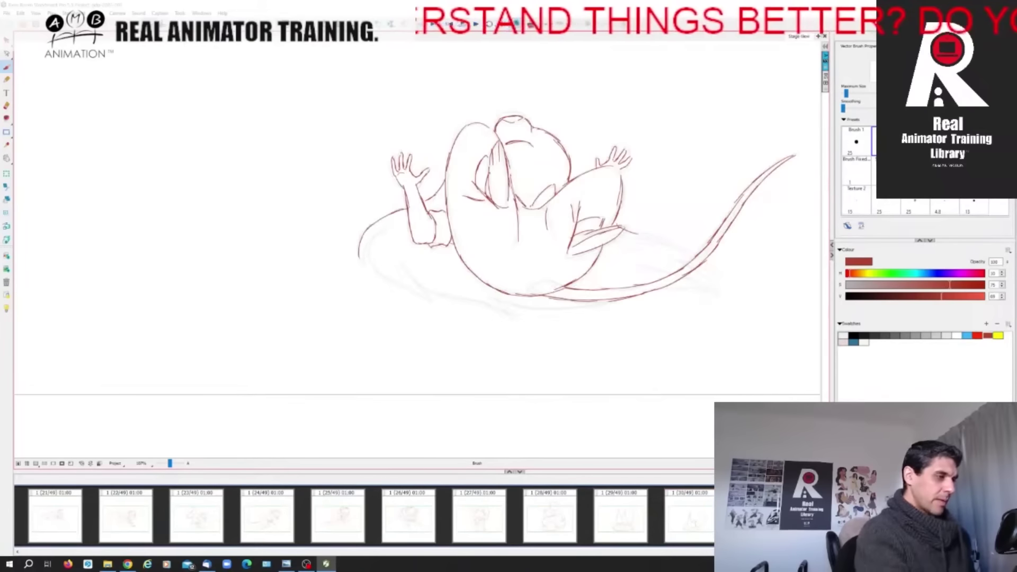
On the lying-back pose, draw the hair mass spread under the arm and body in red, including its pointed lower tips
{"action": "mouse_move", "coordinate": [360, 260]}
{"action": "left_mouse_down"}
{"action": "mouse_move", "coordinate": [387, 233]}
{"action": "mouse_move", "coordinate": [306, 311]}
{"action": "mouse_move", "coordinate": [358, 341]}
{"action": "left_mouse_up"}
{"action": "key", "text": "f"}
{"action": "key", "text": "g"}
{"action": "mouse_move", "coordinate": [332, 313]}
{"action": "left_mouse_down"}
{"action": "mouse_move", "coordinate": [355, 337]}
{"action": "mouse_move", "coordinate": [422, 339]}
{"action": "mouse_move", "coordinate": [438, 354]}
{"action": "left_mouse_up"}
{"action": "key", "text": "f"}
{"action": "key", "text": "g"}
{"action": "left_click_drag", "start_coordinate": [423, 341], "coordinate": [529, 339]}
{"action": "key", "text": "f"}
{"action": "key", "text": "g"}
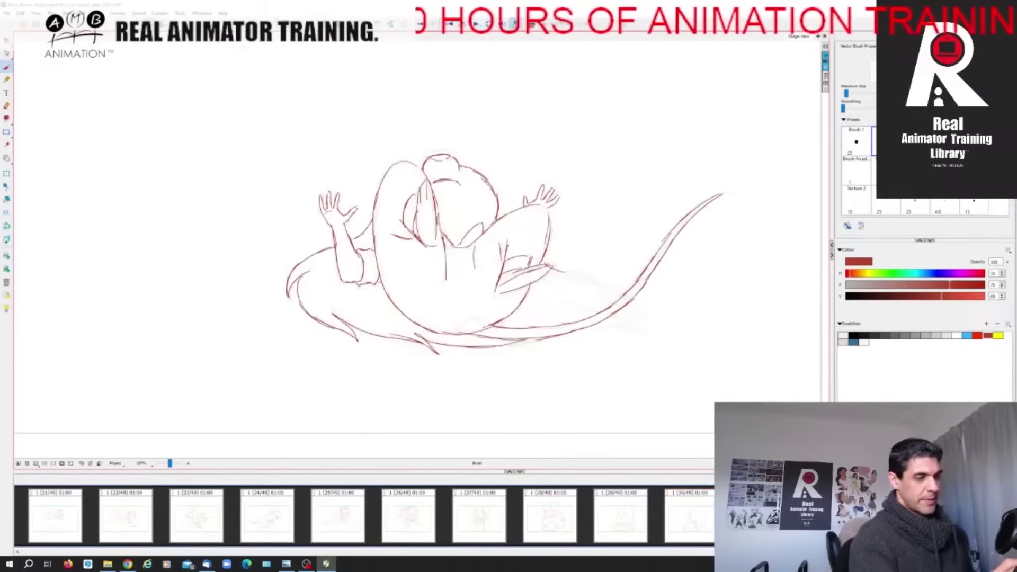
Draw the hair tips fanning out beside the tail on the lying-back pose, comparing with the previous rolling panel
{"action": "left_click_drag", "start_coordinate": [577, 305], "coordinate": [633, 326]}
{"action": "key", "text": "f"}
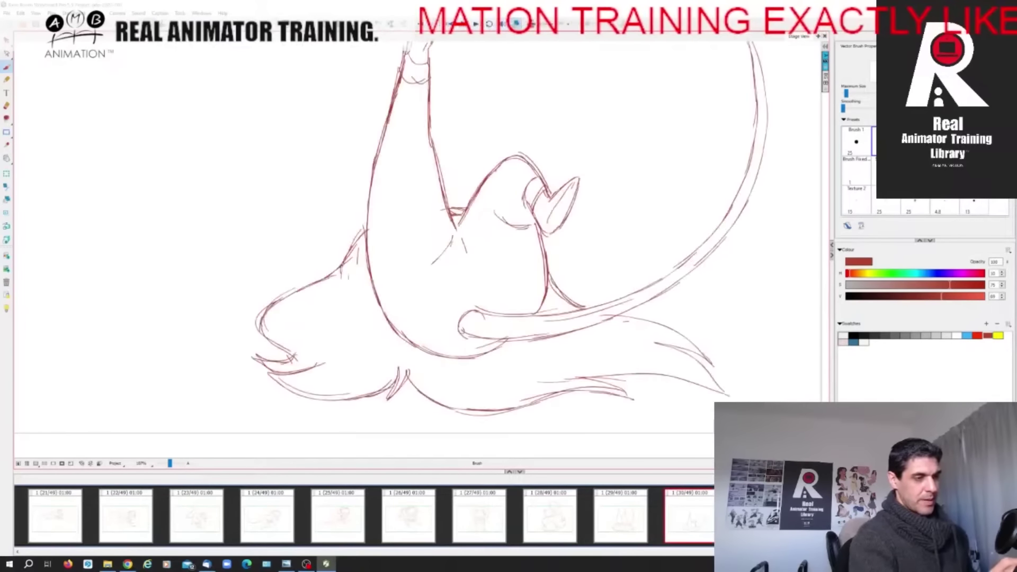
{"action": "key", "text": "g"}
{"action": "key", "text": "f"}
{"action": "key", "text": "Right"}
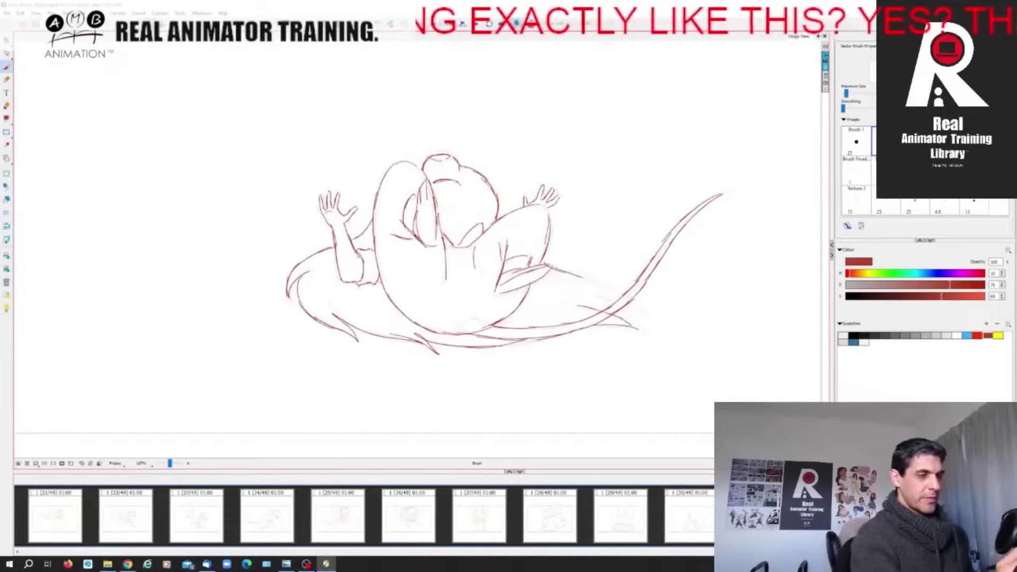
{"action": "left_click_drag", "start_coordinate": [576, 273], "coordinate": [614, 291]}
Flip between the lying-back and crouching poses and review the rolling motion on the timeline
{"action": "key", "text": "Left"}
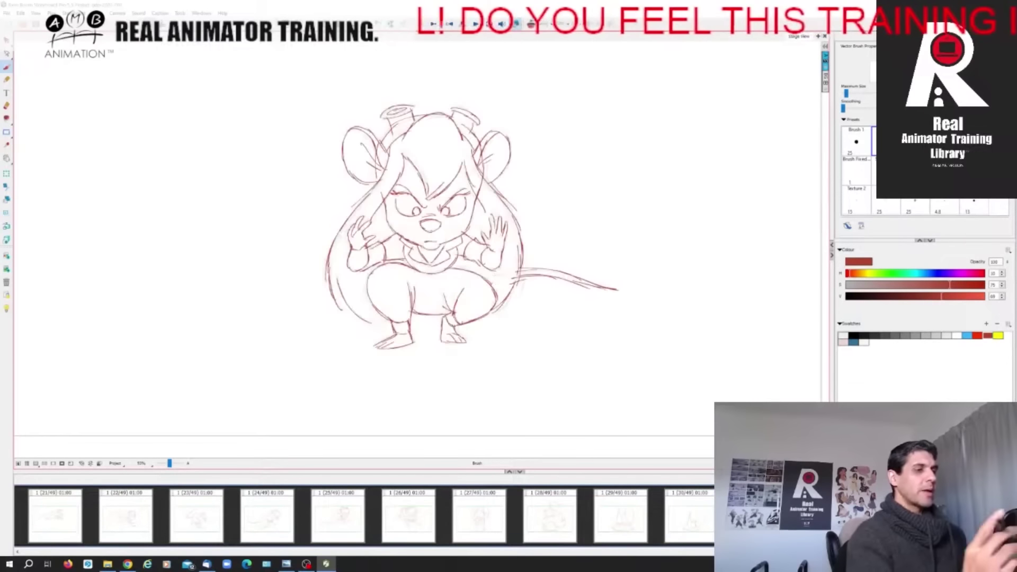
{"action": "key", "text": "Right"}
{"action": "key", "text": "Left"}
{"action": "key", "text": "Right"}
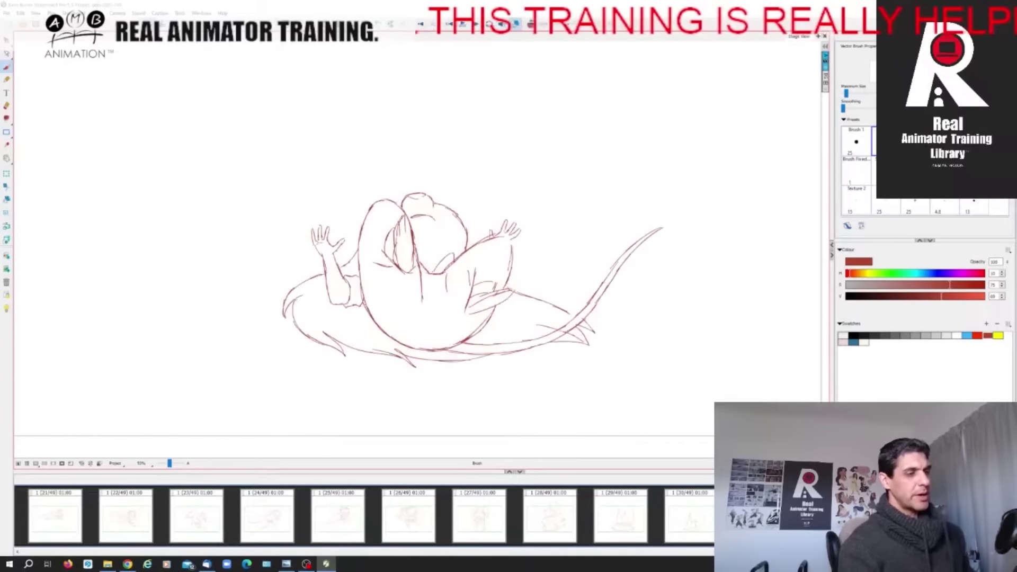
{"action": "key", "text": "Left"}
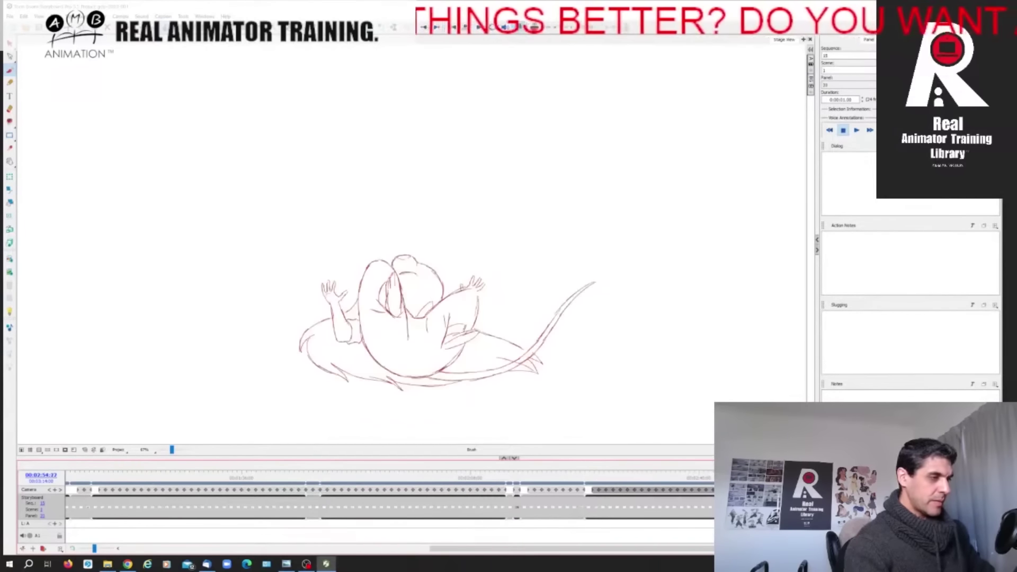
{"action": "left_click_drag", "start_coordinate": [817, 471], "coordinate": [641, 470]}
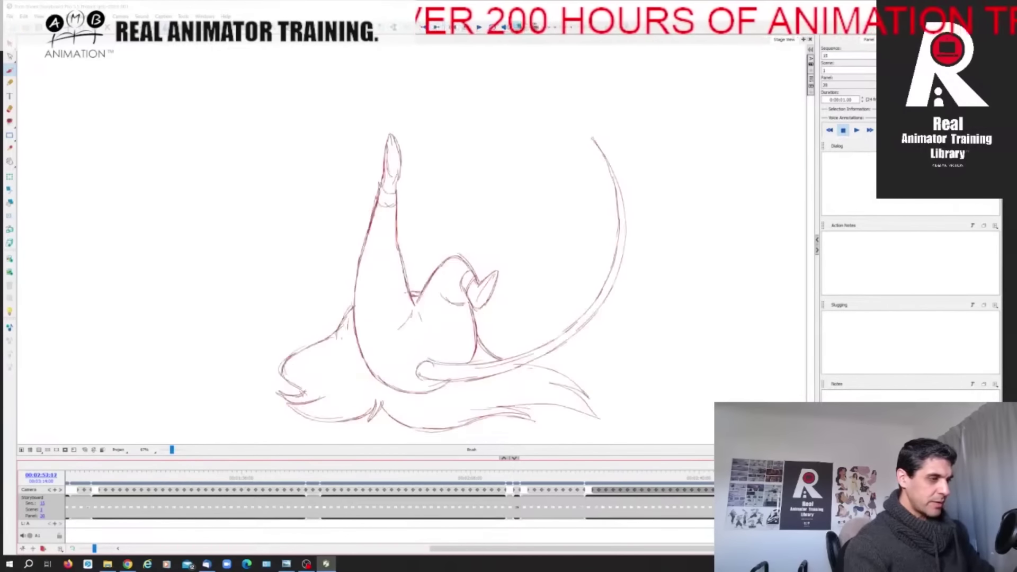
{"action": "key", "text": "space"}
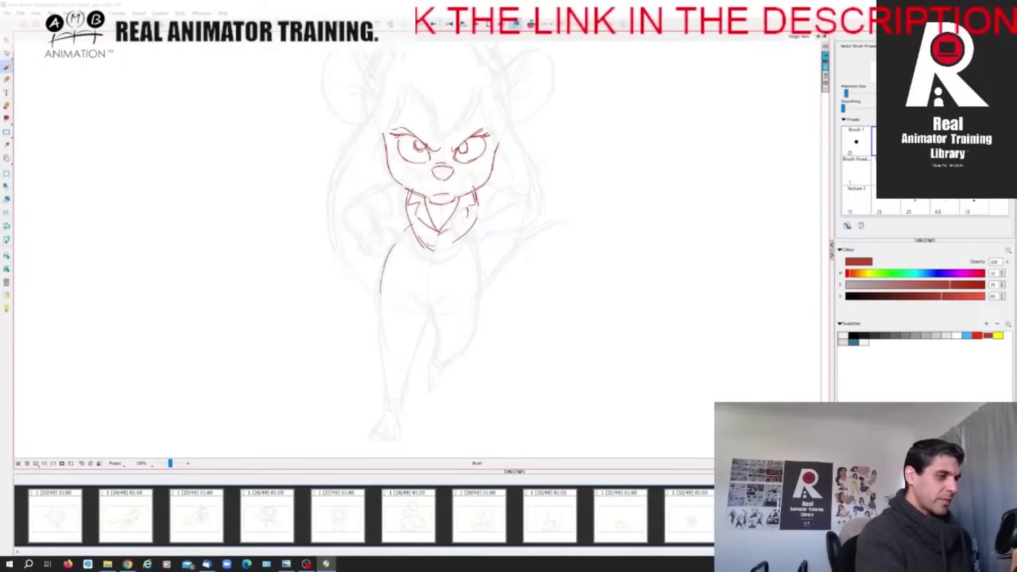
On the front-facing running pose, draw the waistline, hips, crotch creases and the straight supporting leg in red
{"action": "left_click_drag", "start_coordinate": [439, 306], "coordinate": [453, 309]}
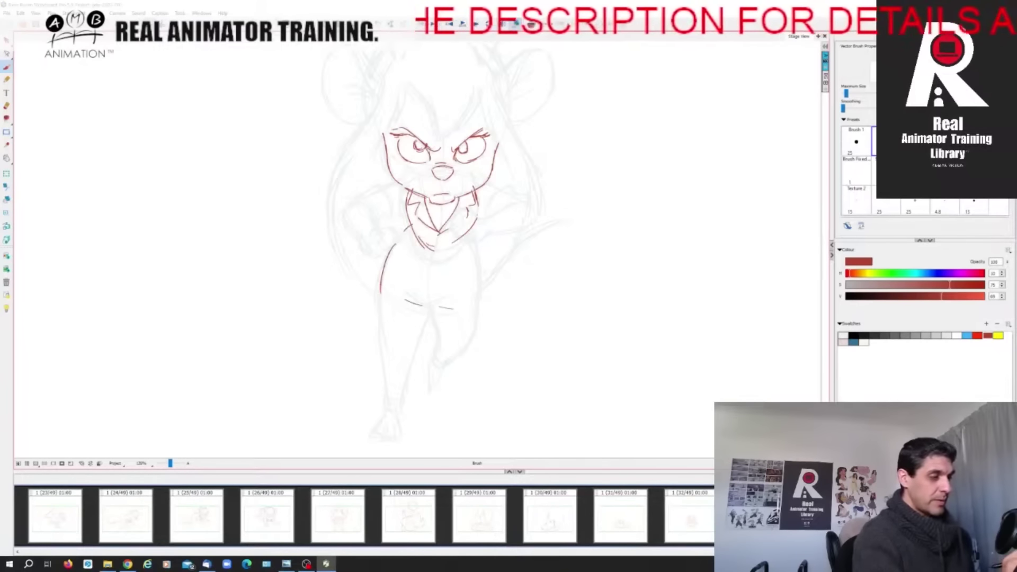
{"action": "left_click_drag", "start_coordinate": [469, 240], "coordinate": [479, 269]}
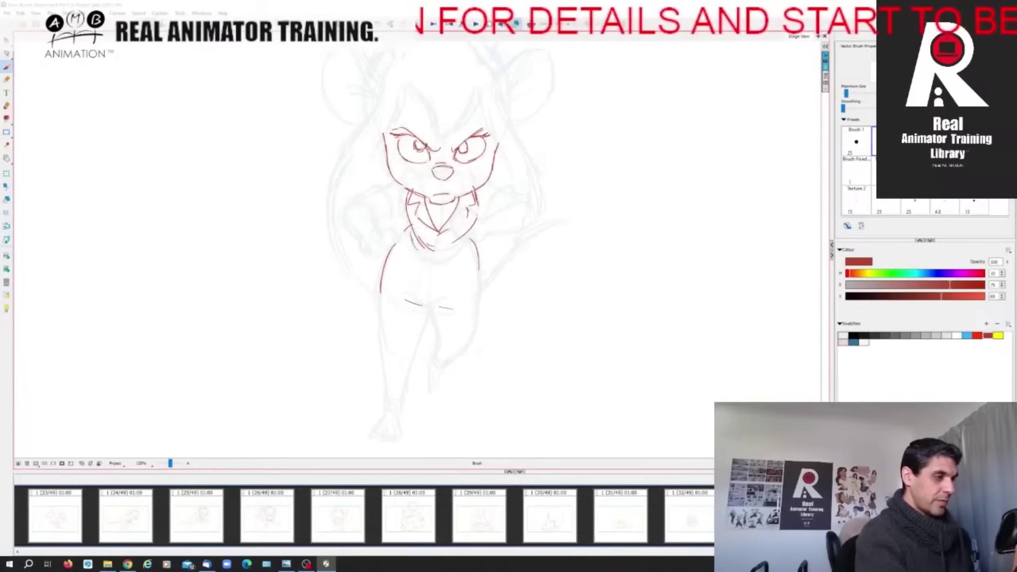
{"action": "left_click_drag", "start_coordinate": [412, 241], "coordinate": [459, 249]}
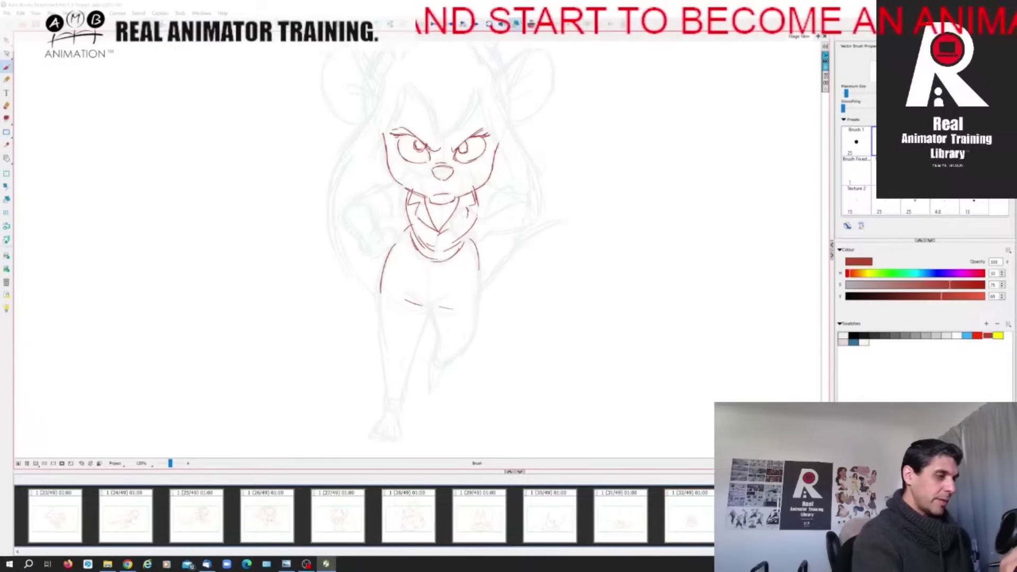
{"action": "scroll", "coordinate": [423, 238], "scroll_direction": "down", "scroll_amount": 2}
{"action": "left_click_drag", "start_coordinate": [376, 288], "coordinate": [380, 334]}
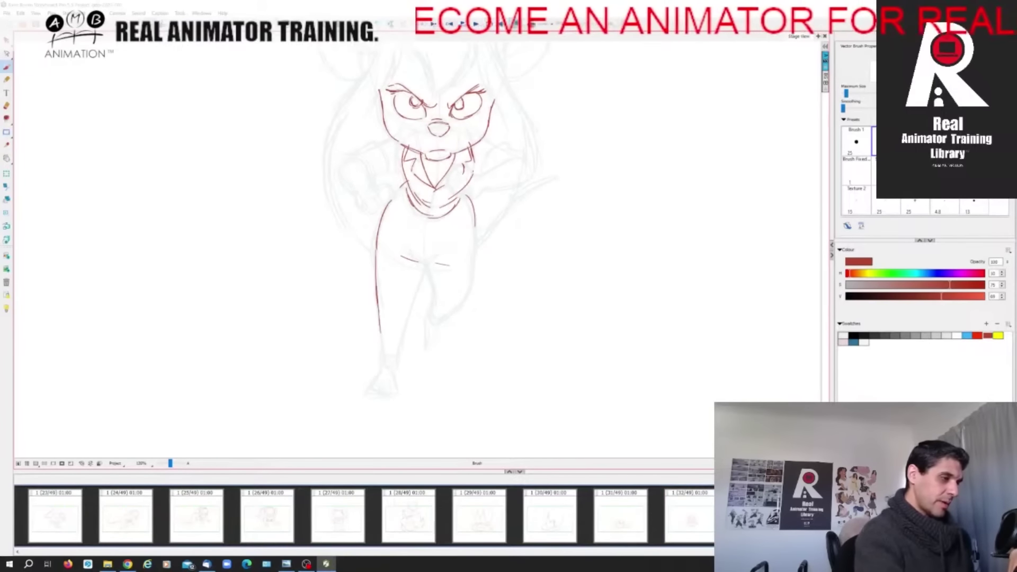
{"action": "mouse_move", "coordinate": [424, 267]}
{"action": "left_mouse_down"}
{"action": "mouse_move", "coordinate": [396, 365]}
{"action": "mouse_move", "coordinate": [384, 364]}
{"action": "left_mouse_up"}
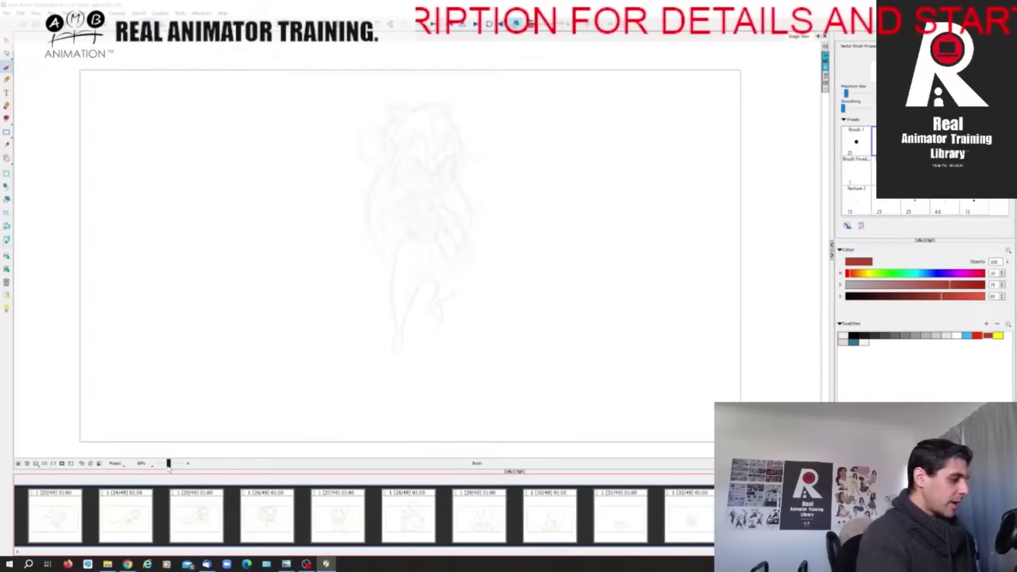
On the next running rough, draw the torso sides, hips, curved hem, fold lines and waistband in red
{"action": "left_click_drag", "start_coordinate": [168, 465], "coordinate": [170, 464]}
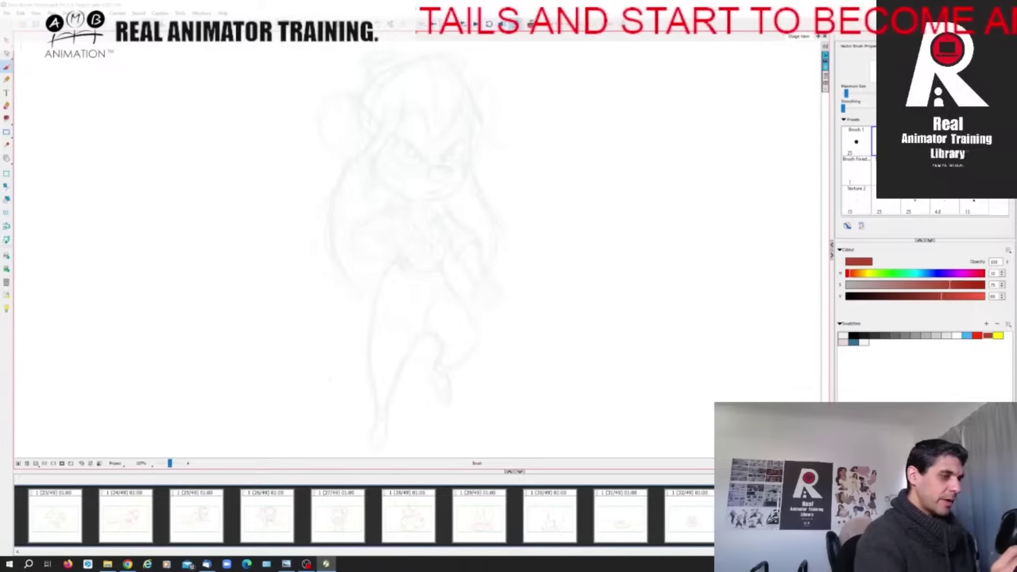
{"action": "key", "text": "f"}
{"action": "key", "text": "g"}
{"action": "key", "text": "f"}
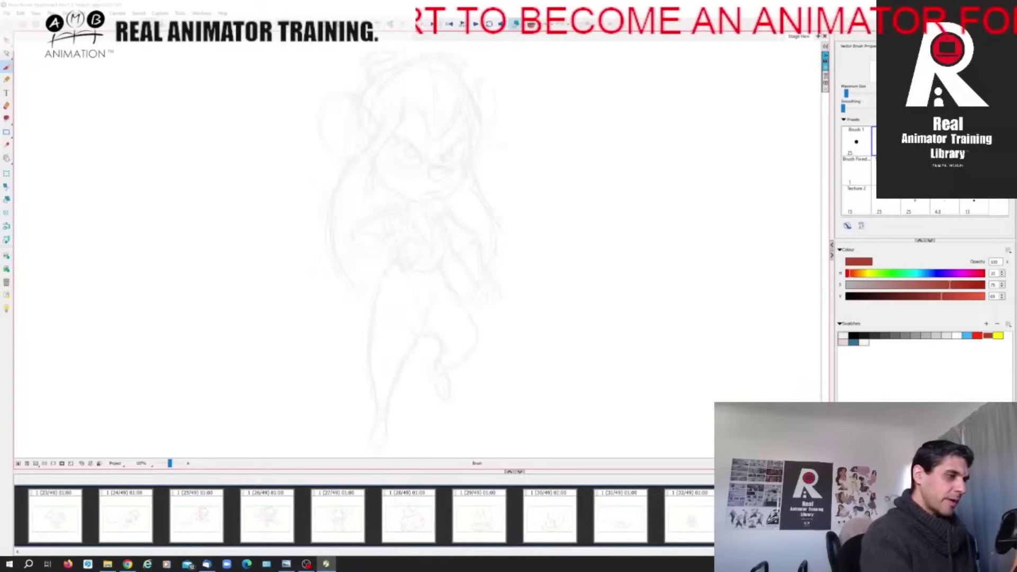
{"action": "left_click_drag", "start_coordinate": [395, 206], "coordinate": [399, 254]}
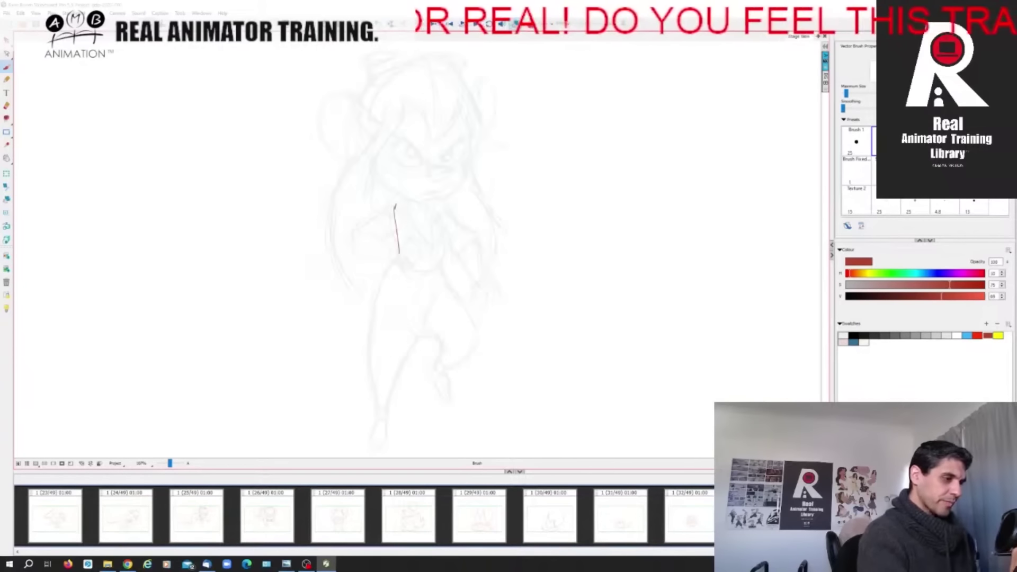
{"action": "left_click_drag", "start_coordinate": [380, 318], "coordinate": [416, 329]}
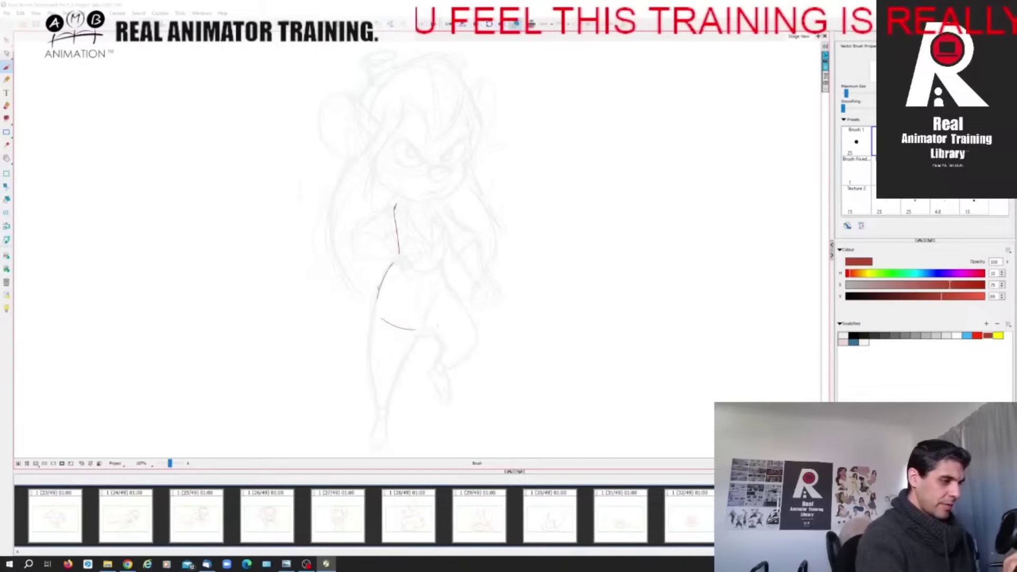
{"action": "left_click_drag", "start_coordinate": [444, 268], "coordinate": [442, 312]}
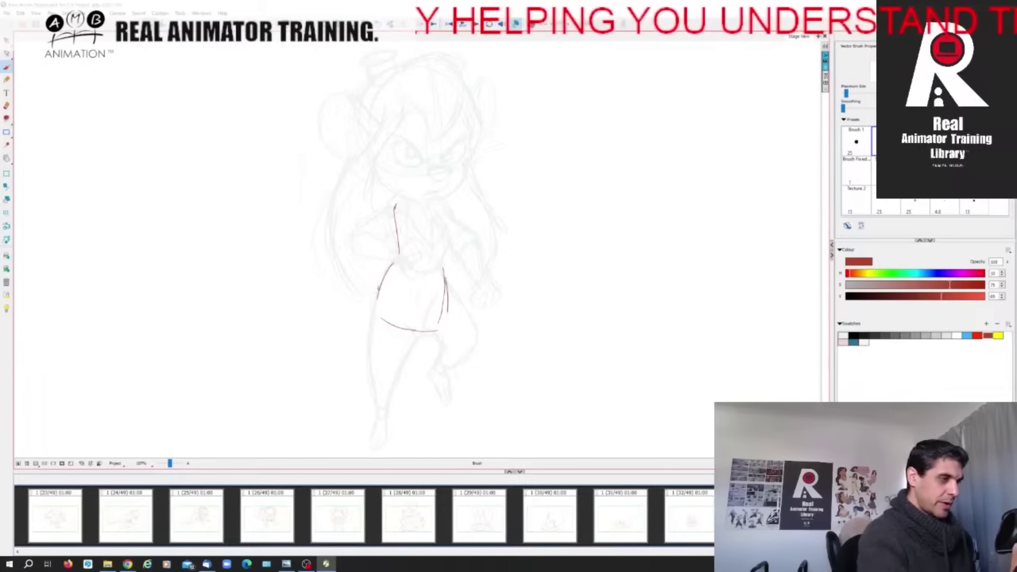
{"action": "left_click_drag", "start_coordinate": [417, 297], "coordinate": [416, 312]}
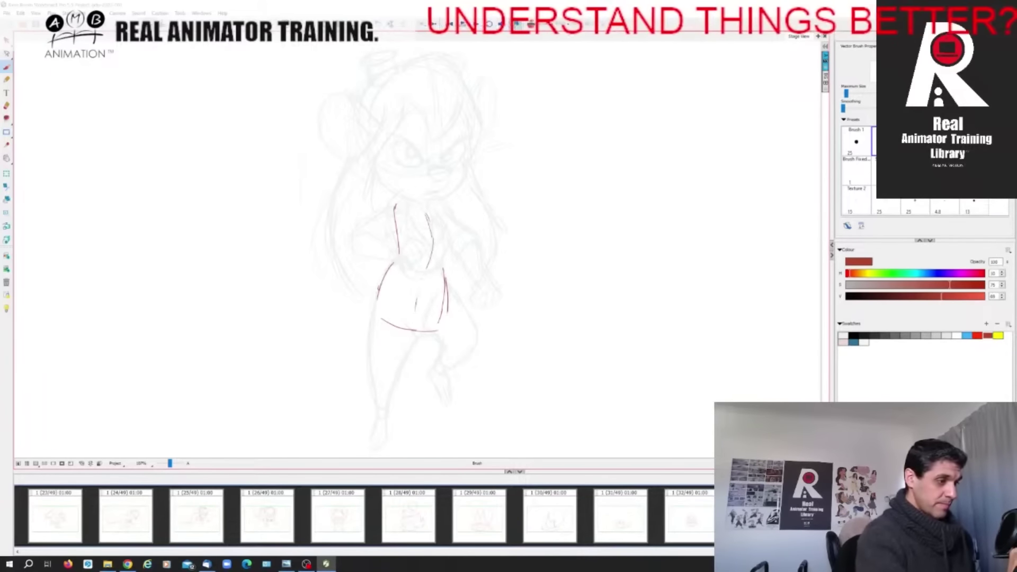
{"action": "key", "text": "f"}
{"action": "key", "text": "g"}
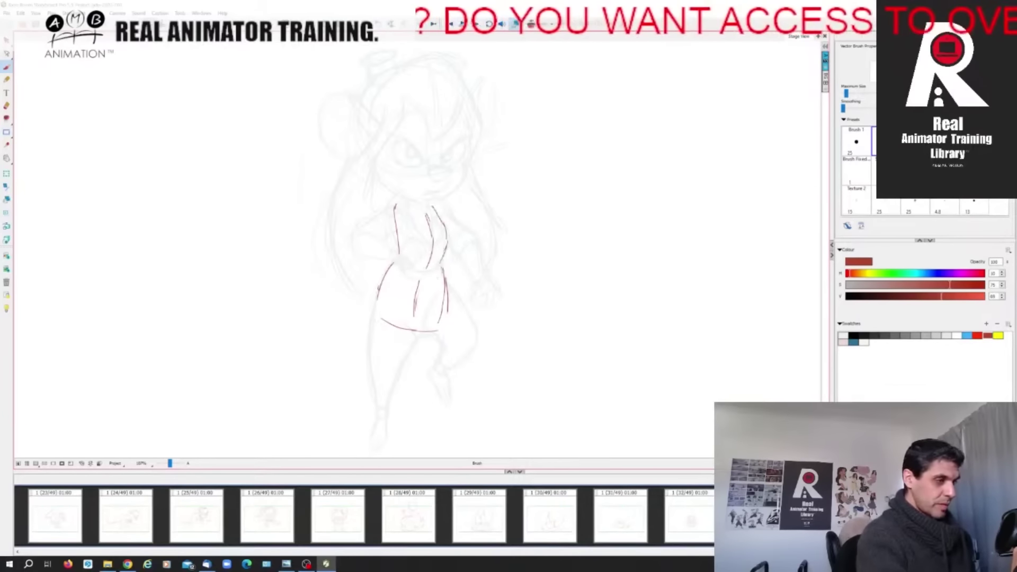
{"action": "left_click_drag", "start_coordinate": [403, 267], "coordinate": [439, 268]}
Draw the bent back leg and its hanging foot in red on the running pose, comparing with the neighbouring panel
{"action": "key", "text": "f"}
{"action": "key", "text": "g"}
{"action": "key", "text": "g"}
{"action": "key", "text": "g"}
{"action": "key", "text": "g"}
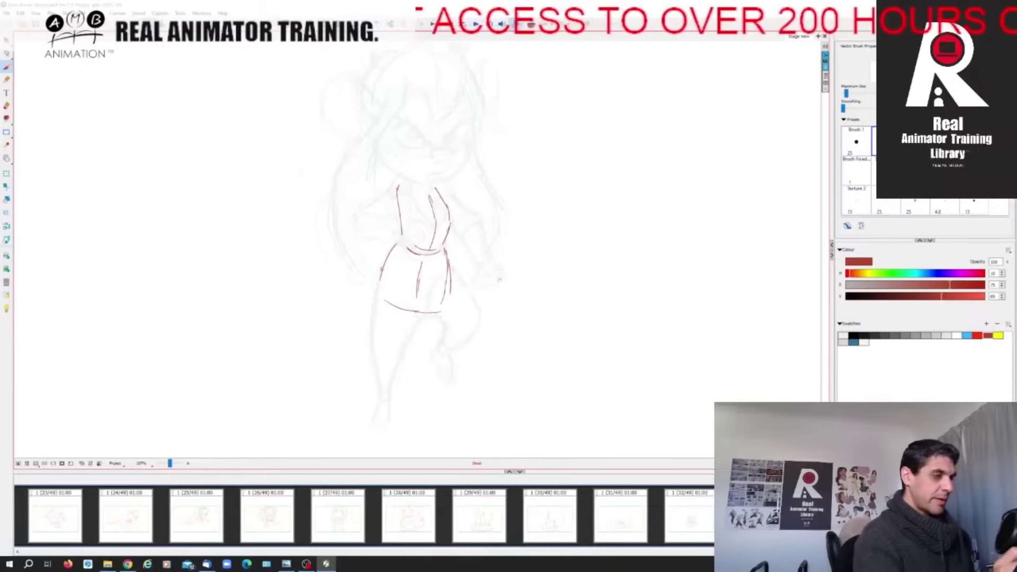
{"action": "key", "text": "g"}
{"action": "mouse_move", "coordinate": [473, 261]}
{"action": "left_mouse_down"}
{"action": "mouse_move", "coordinate": [485, 285]}
{"action": "mouse_move", "coordinate": [471, 316]}
{"action": "left_mouse_up"}
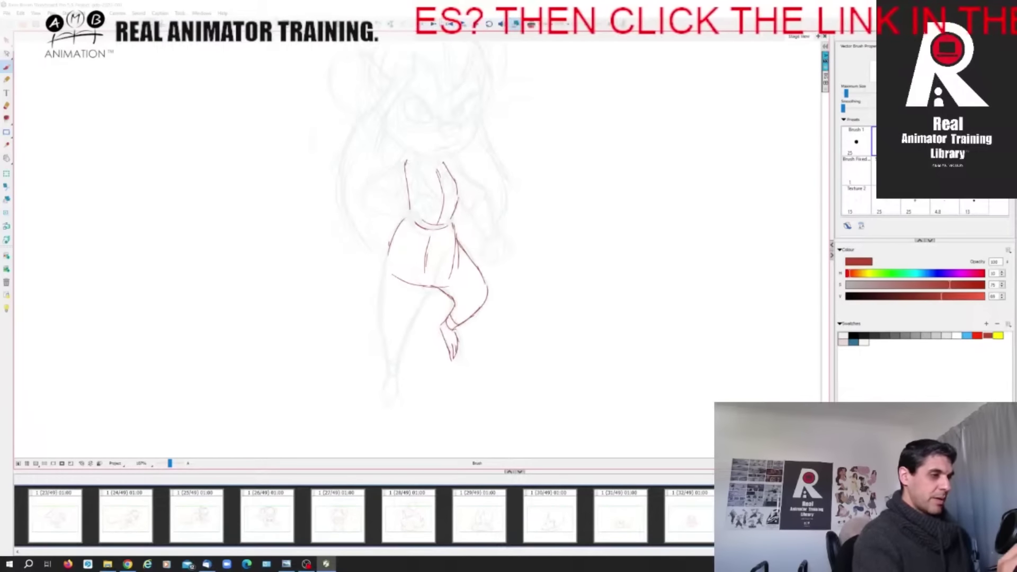
Draw both sides of the running pose's straight supporting leg and close it off at the ankle
{"action": "left_click_drag", "start_coordinate": [446, 256], "coordinate": [407, 329]}
{"action": "left_click_drag", "start_coordinate": [389, 250], "coordinate": [385, 353]}
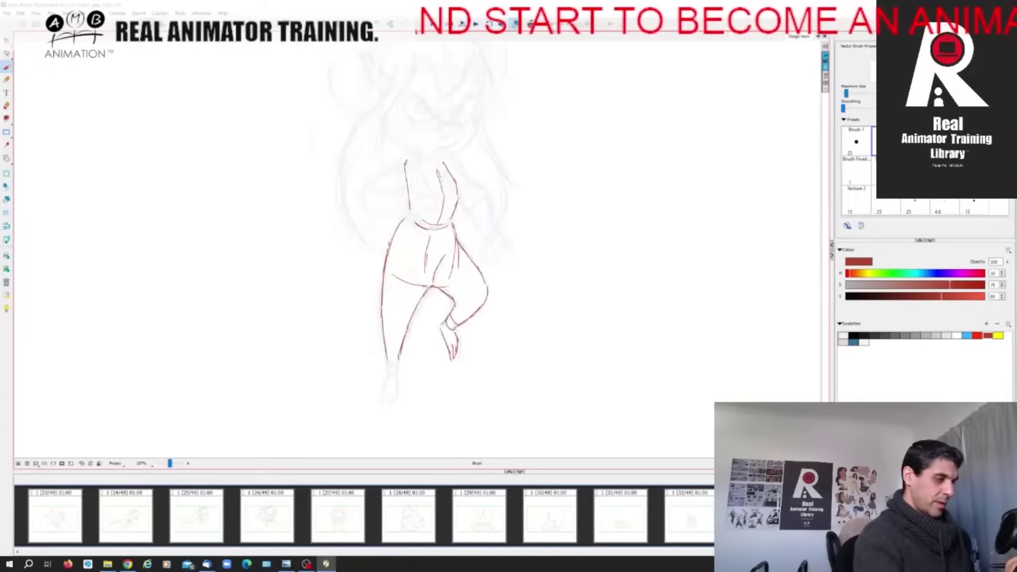
{"action": "left_click_drag", "start_coordinate": [387, 355], "coordinate": [399, 360]}
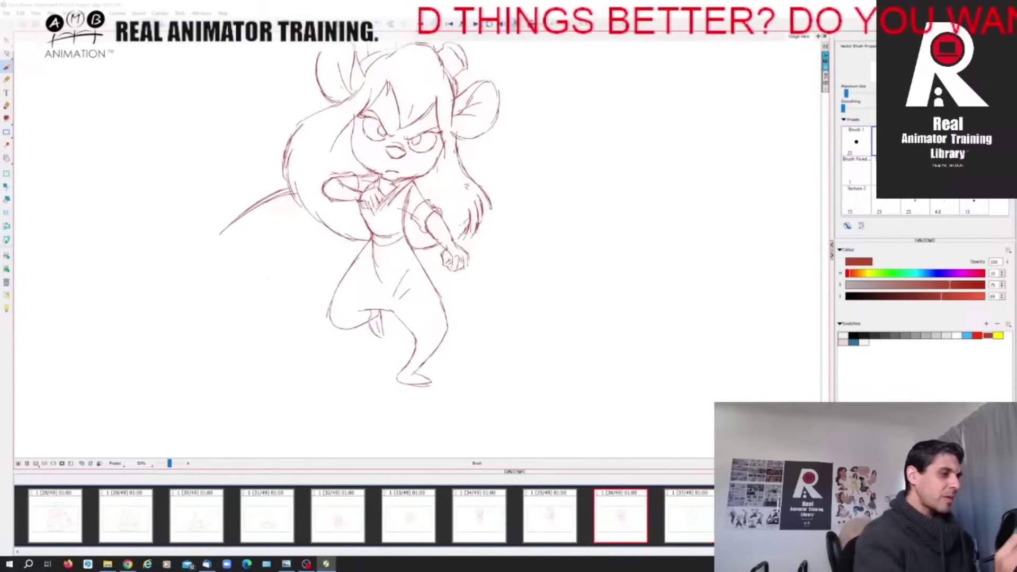
On the next running rough, start the hips with short side strokes and a waist arc, comparing with the preceding panel
{"action": "key", "text": "Right"}
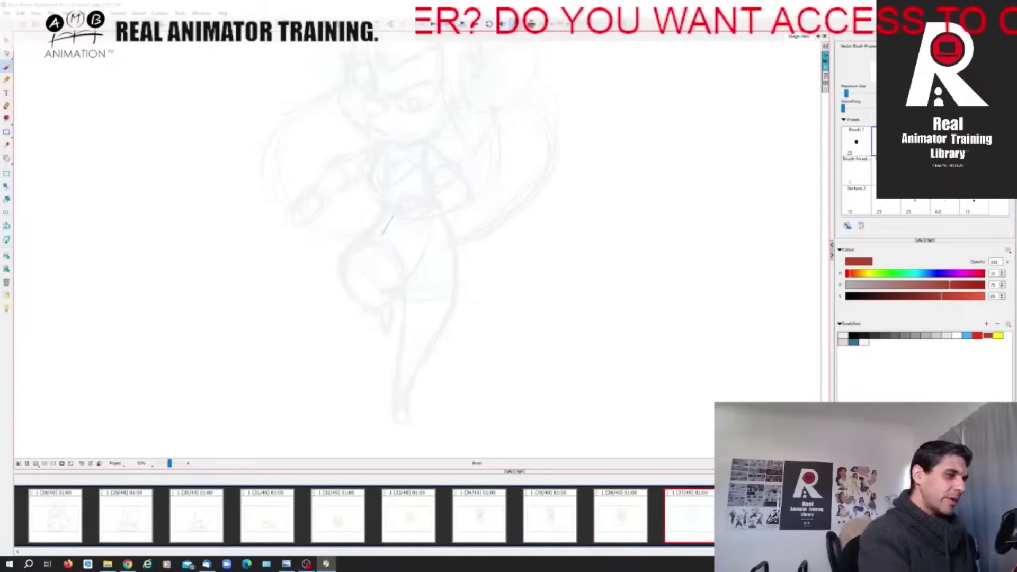
{"action": "left_click_drag", "start_coordinate": [447, 221], "coordinate": [453, 246]}
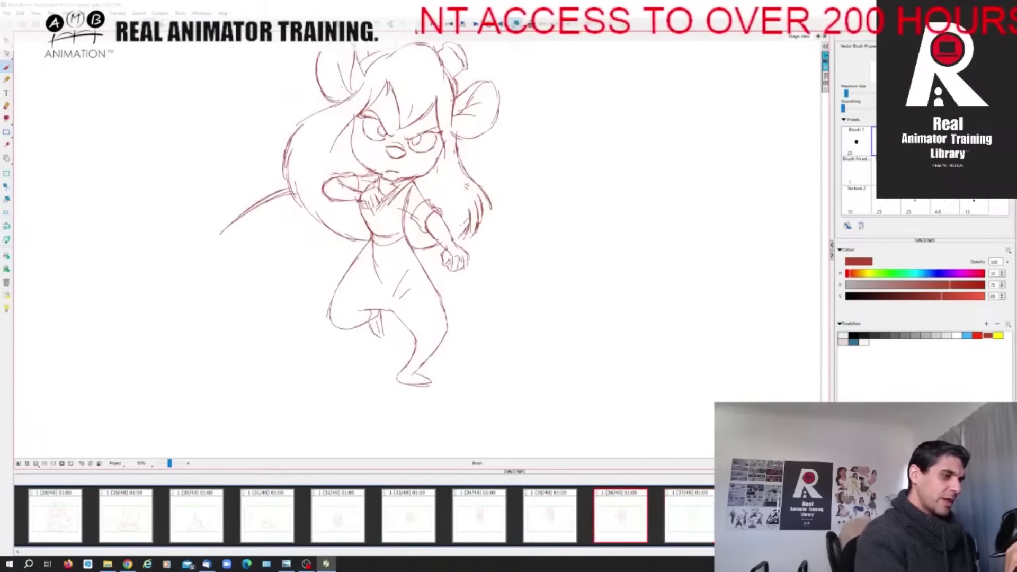
{"action": "key", "text": "Left"}
{"action": "key", "text": "Right"}
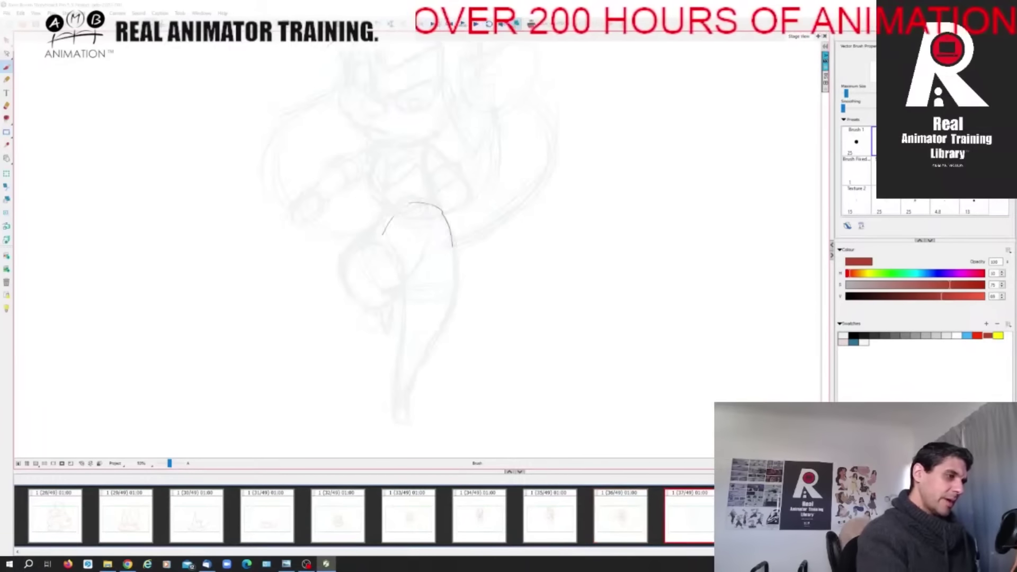
Sketch a temporary guide shape in red over the hips and thighs of the preceding running pose
{"action": "key", "text": "Left"}
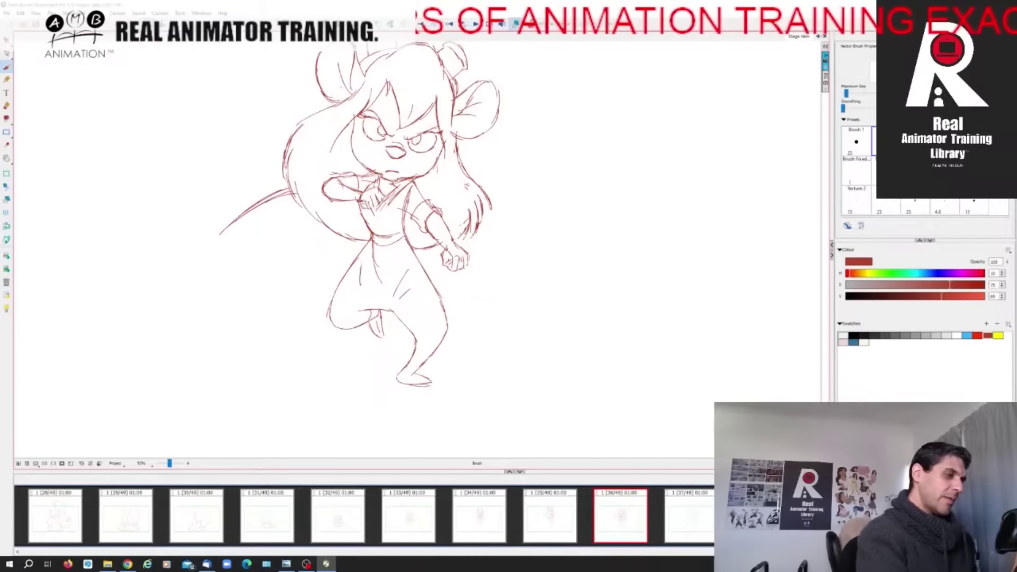
{"action": "mouse_move", "coordinate": [363, 265]}
{"action": "left_mouse_down"}
{"action": "mouse_move", "coordinate": [423, 291]}
{"action": "mouse_move", "coordinate": [364, 309]}
{"action": "left_mouse_up"}
{"action": "mouse_move", "coordinate": [432, 284]}
{"action": "left_mouse_down"}
{"action": "mouse_move", "coordinate": [362, 253]}
{"action": "mouse_move", "coordinate": [363, 306]}
{"action": "left_mouse_up"}
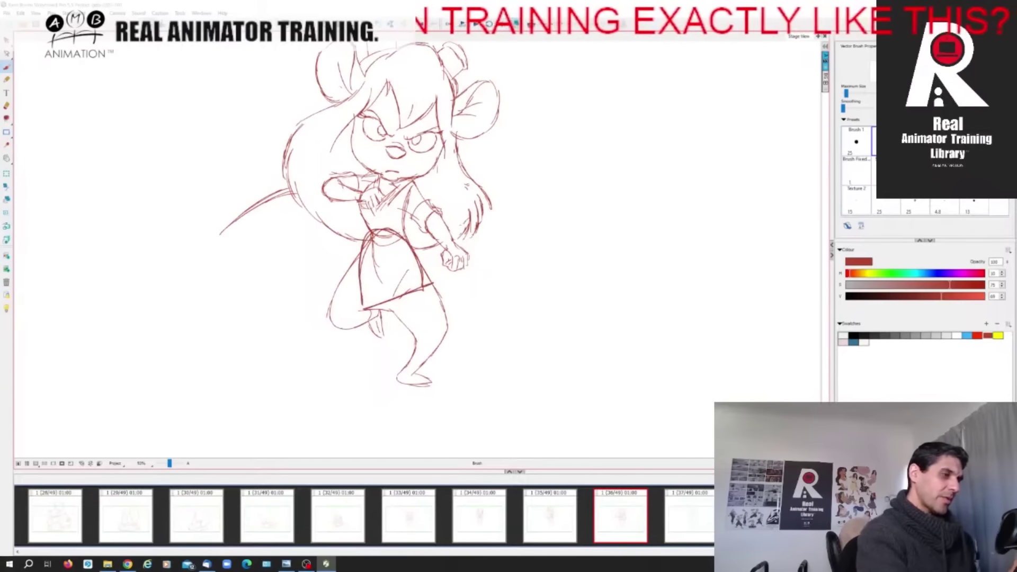
Draw the arched waist, both outer hip sides and the start of the lower hip curve on the new running pose
{"action": "key", "text": "Right"}
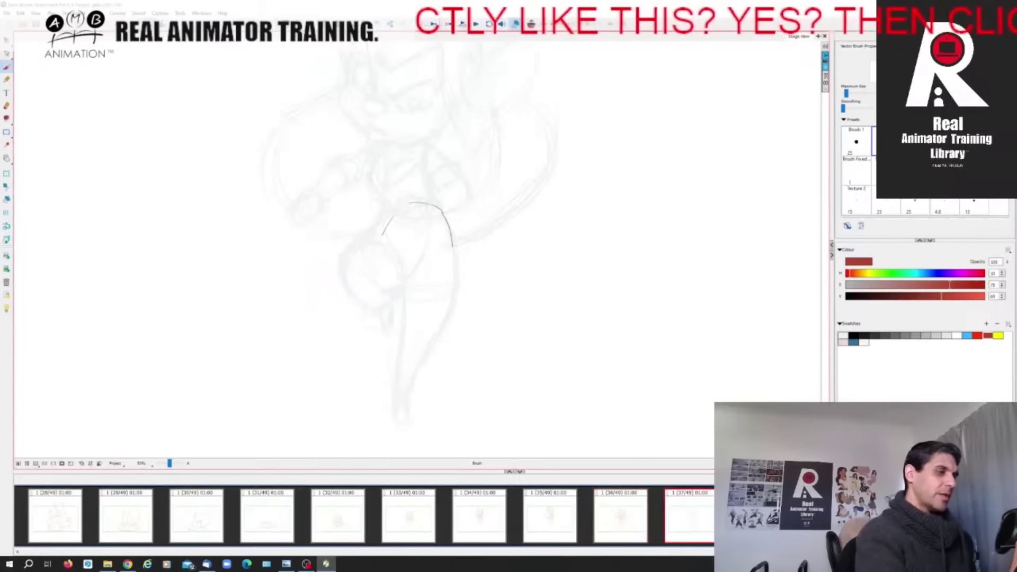
{"action": "left_click_drag", "start_coordinate": [448, 221], "coordinate": [457, 272]}
{"action": "left_click_drag", "start_coordinate": [376, 242], "coordinate": [414, 202]}
{"action": "left_click_drag", "start_coordinate": [374, 269], "coordinate": [384, 281]}
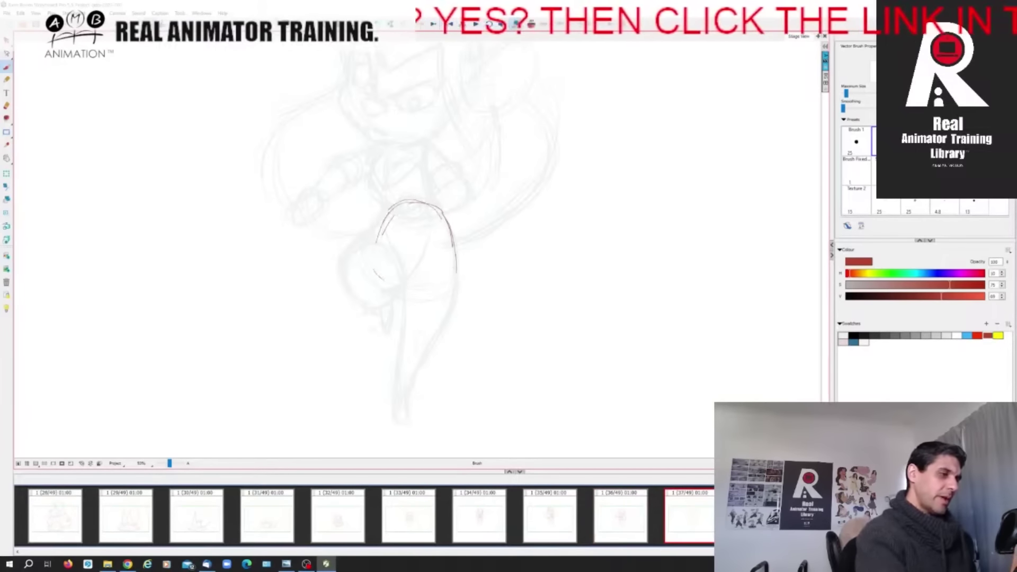
{"action": "left_click_drag", "start_coordinate": [464, 283], "coordinate": [365, 326]}
{"action": "key", "text": "ctrl+z"}
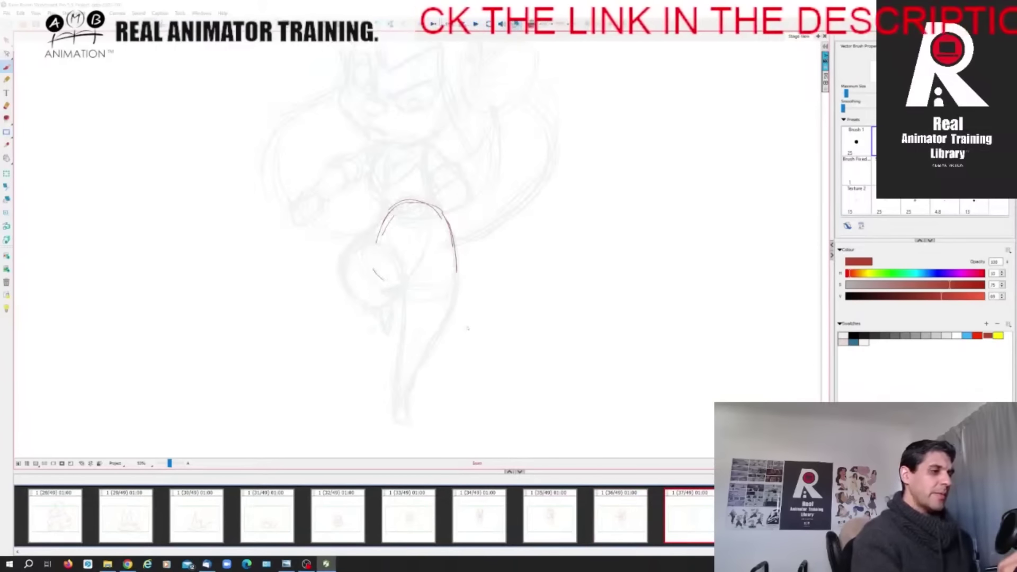
Extend the lower curve of the hips and strengthen their outer side, comparing with the preceding running pose
{"action": "key", "text": "Left"}
{"action": "key", "text": "Right"}
{"action": "key", "text": "Left"}
{"action": "key", "text": "Right"}
{"action": "mouse_move", "coordinate": [326, 259]}
{"action": "left_mouse_down"}
{"action": "mouse_move", "coordinate": [478, 217]}
{"action": "mouse_move", "coordinate": [291, 249]}
{"action": "mouse_move", "coordinate": [382, 212]}
{"action": "left_mouse_up"}
{"action": "key", "text": "ctrl+z"}
{"action": "key", "text": "Left"}
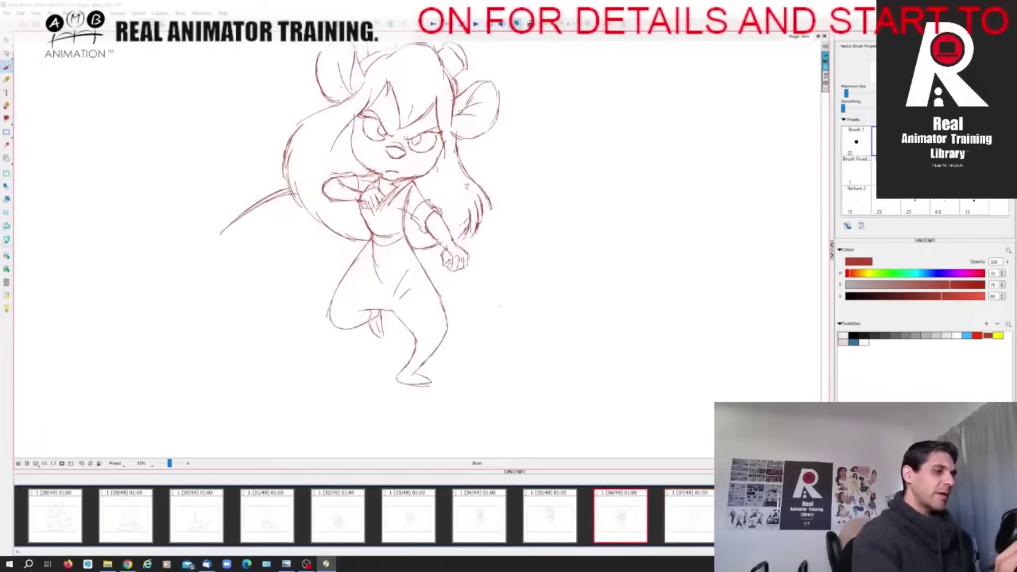
{"action": "key", "text": "Right"}
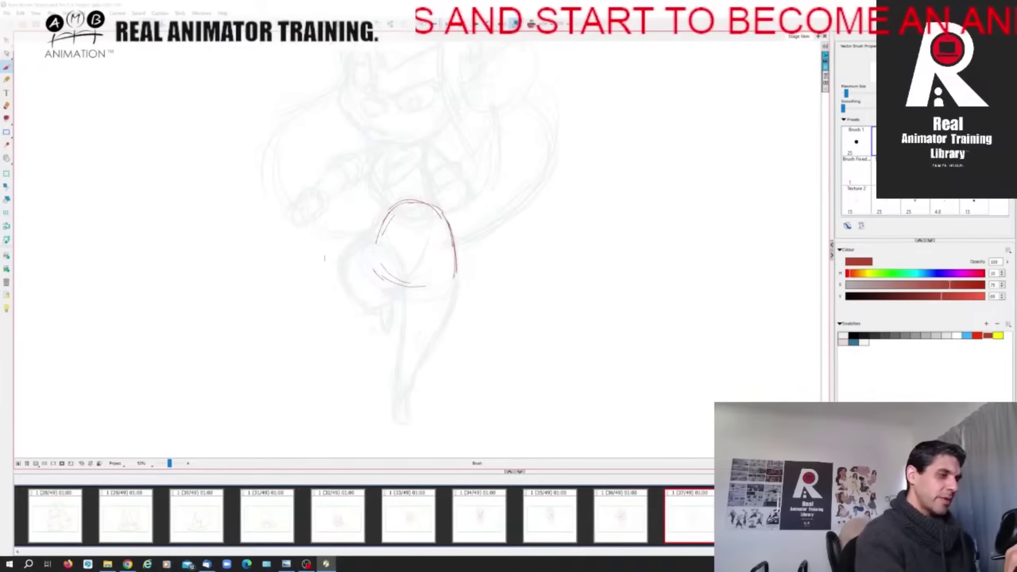
Draw the crotch crease lines and both sides of the torso in red on the running pose
{"action": "key", "text": "Left"}
{"action": "key", "text": "Right"}
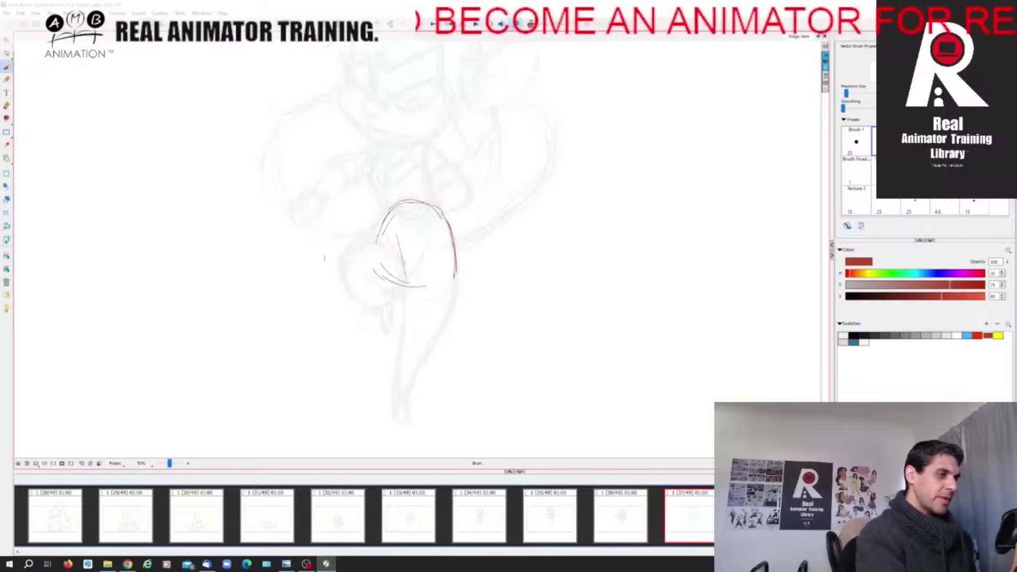
{"action": "key", "text": "Left"}
{"action": "key", "text": "Right"}
{"action": "mouse_move", "coordinate": [424, 155]}
{"action": "left_mouse_down"}
{"action": "mouse_move", "coordinate": [431, 198]}
{"action": "mouse_move", "coordinate": [416, 223]}
{"action": "left_mouse_up"}
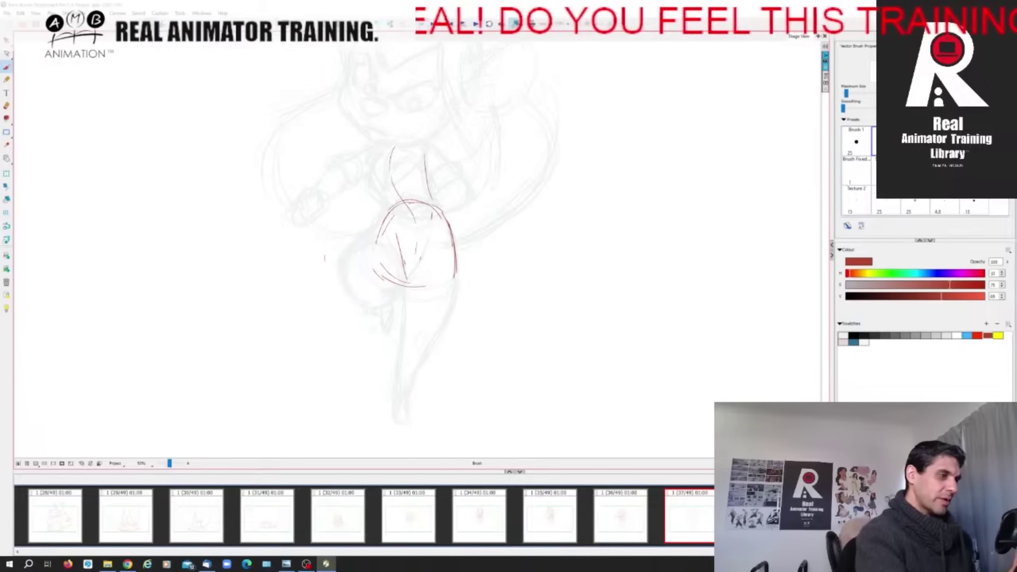
{"action": "key", "text": "Left"}
{"action": "key", "text": "Right"}
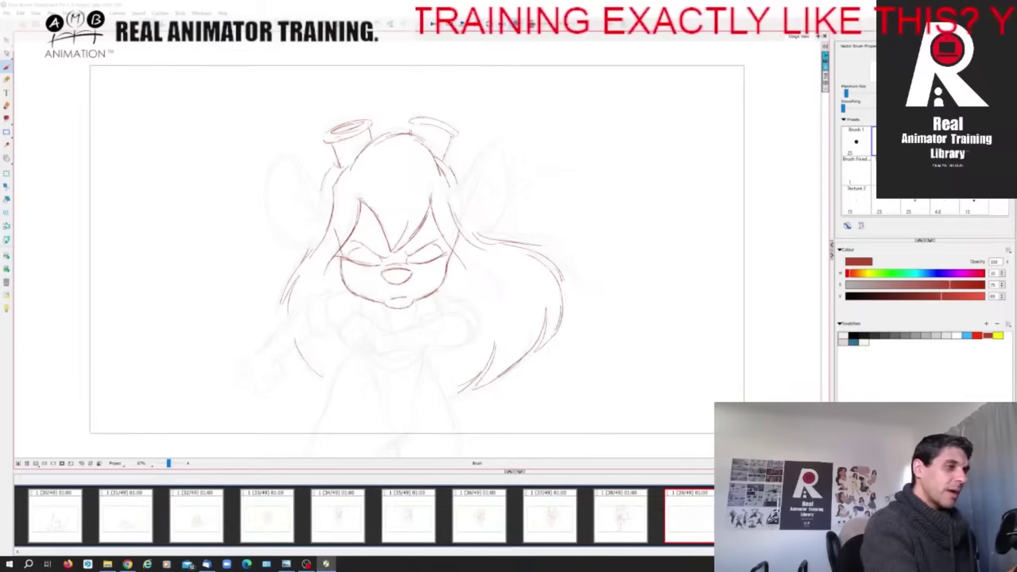
On the front-facing head with closed eyes, draw the first ear with its inner fold, comparing with the preceding panel
{"action": "key", "text": "Left"}
{"action": "key", "text": "Right"}
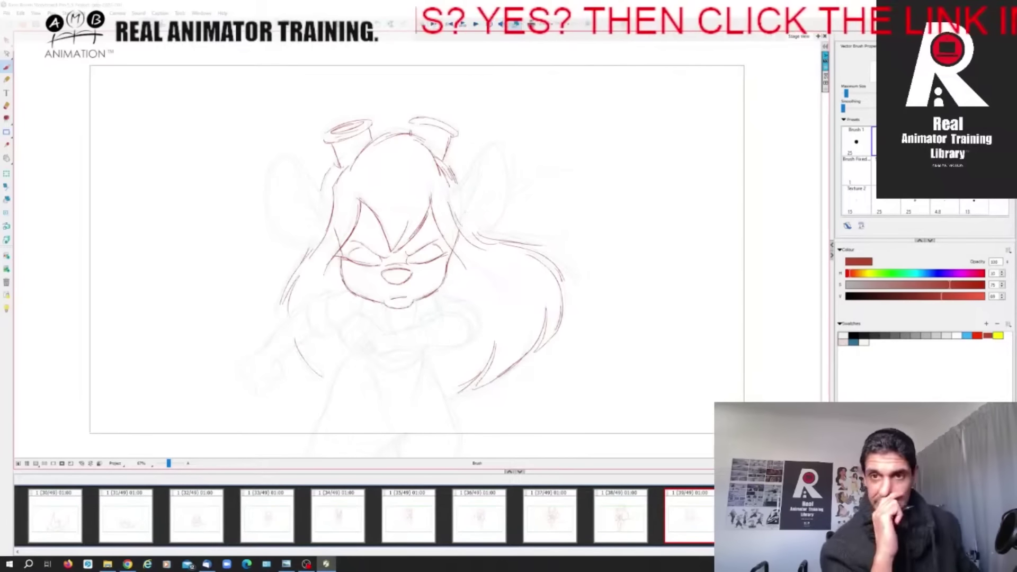
{"action": "key", "text": "f"}
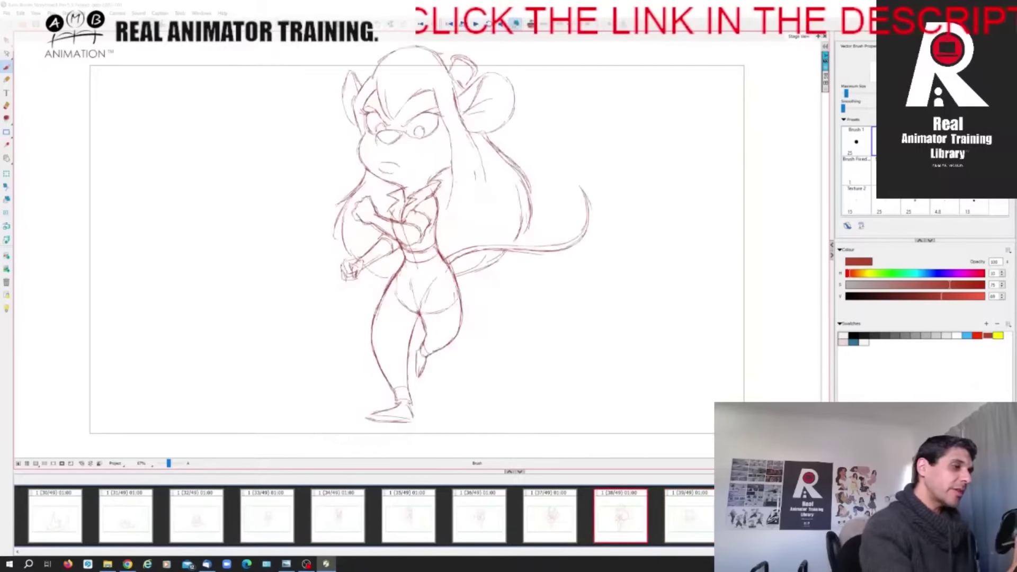
{"action": "key", "text": "g"}
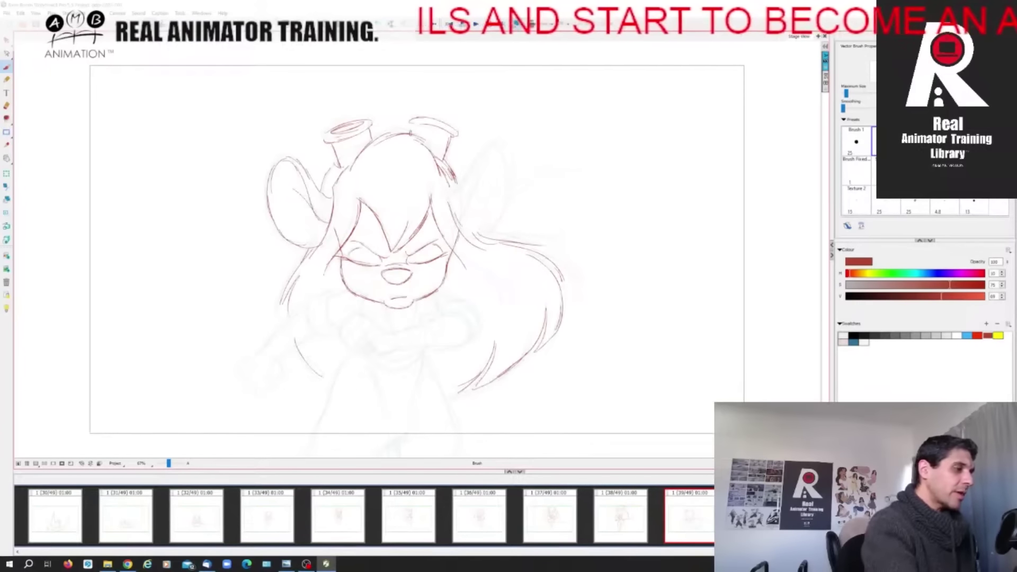
{"action": "left_click_drag", "start_coordinate": [292, 214], "coordinate": [322, 222]}
{"action": "key", "text": "f"}
{"action": "key", "text": "g"}
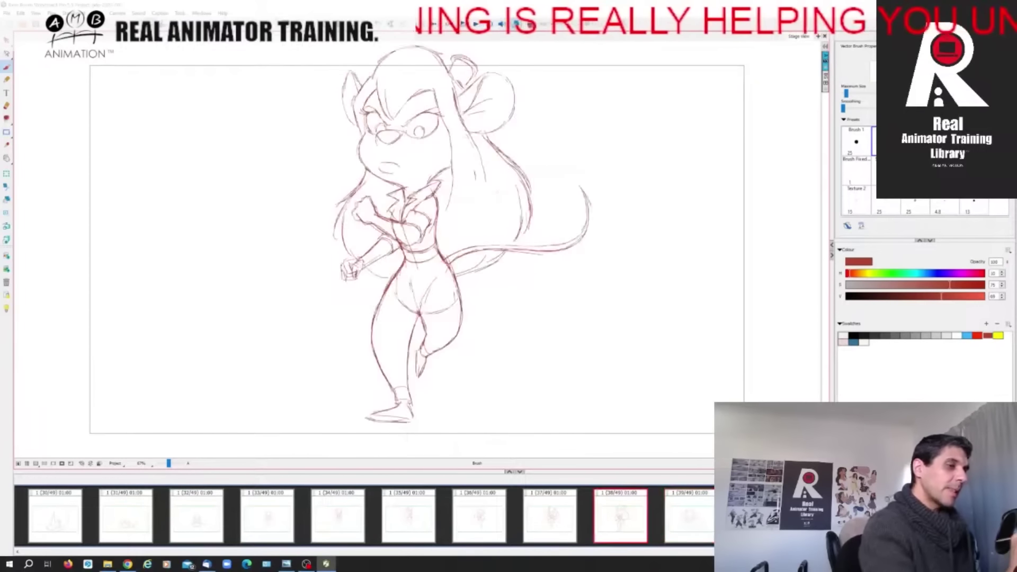
Draw the second ear, the clenched fist and the forearm crossing the chest on the front-facing pose
{"action": "left_click_drag", "start_coordinate": [416, 249], "coordinate": [475, 174]}
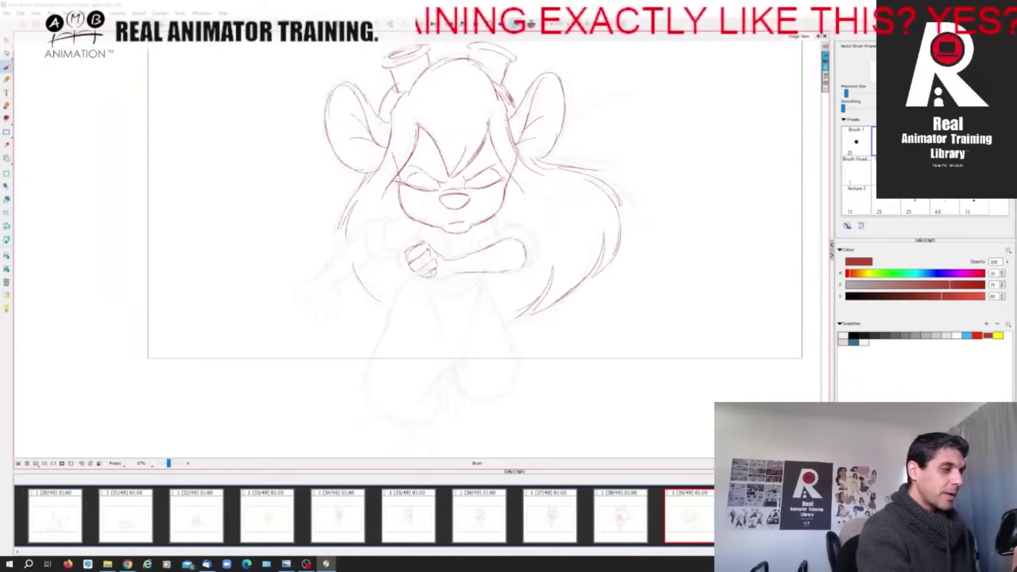
{"action": "key", "text": "f"}
{"action": "key", "text": "g"}
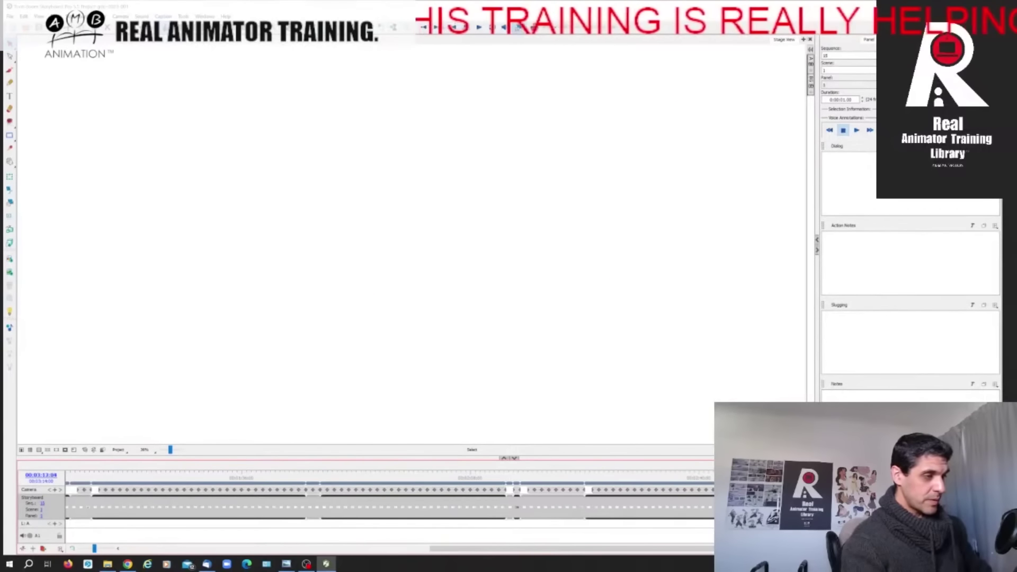
Scrub the timeline and go through the panels one by one to review the running, leaping and rolling poses
{"action": "left_click_drag", "start_coordinate": [641, 476], "coordinate": [610, 479]}
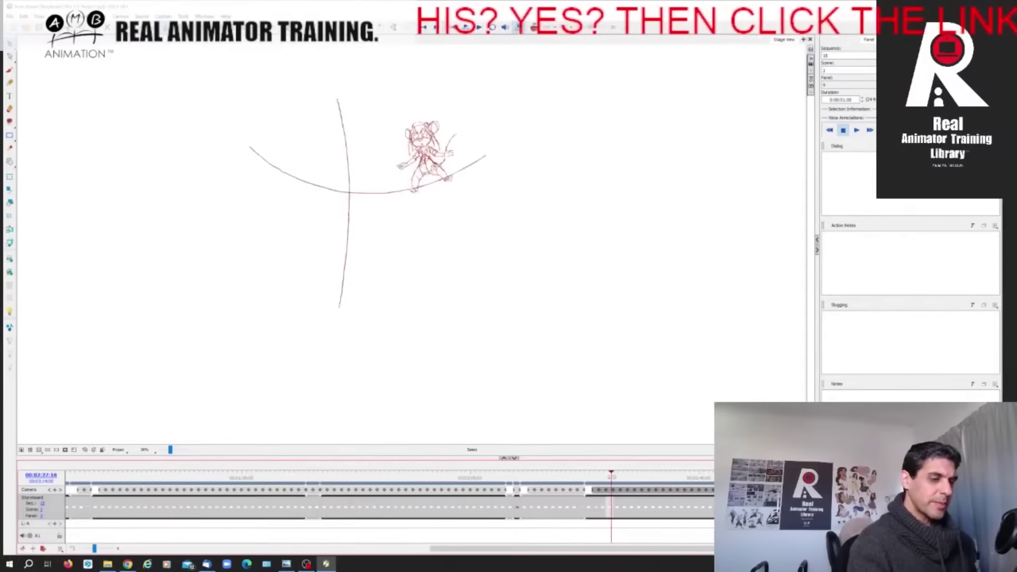
{"action": "left_click_drag", "start_coordinate": [656, 470], "coordinate": [746, 470]}
{"action": "key", "text": "Right"}
{"action": "key", "text": "Right"}
{"action": "key", "text": "Right"}
{"action": "key", "text": "Right"}
{"action": "key", "text": "Right"}
{"action": "key", "text": "Right"}
{"action": "key", "text": "Right"}
{"action": "key", "text": "Right"}
{"action": "key", "text": "Right"}
{"action": "key", "text": "Right"}
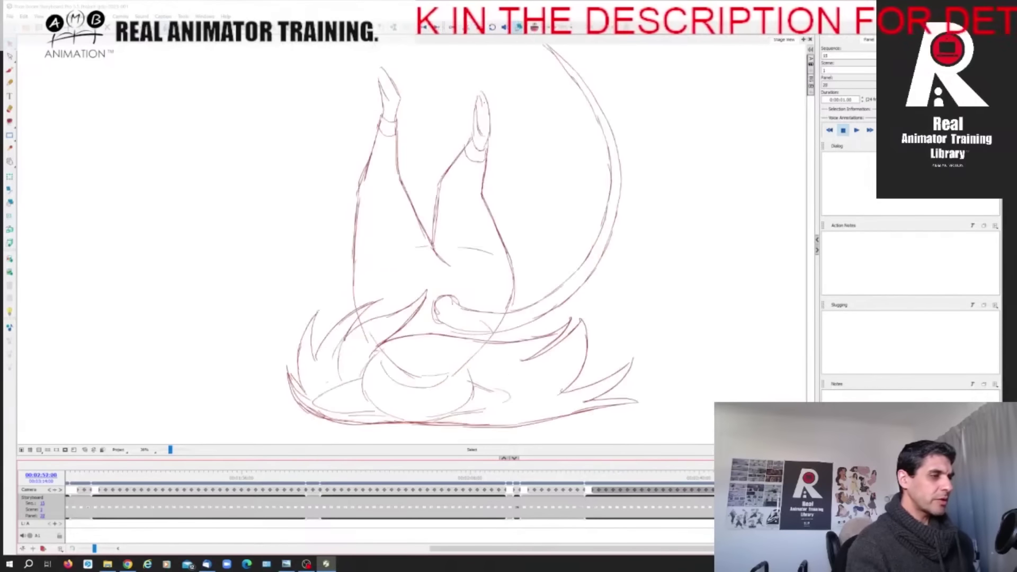
{"action": "key", "text": "Right"}
{"action": "key", "text": "Right"}
{"action": "key", "text": "Right"}
{"action": "key", "text": "Right"}
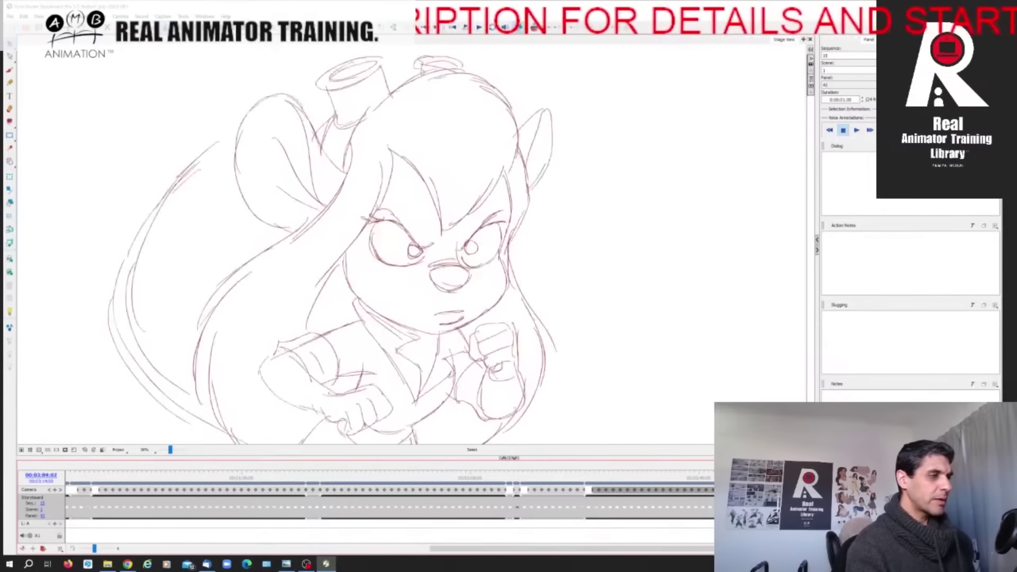
{"action": "left_click_drag", "start_coordinate": [906, 474], "coordinate": [618, 474]}
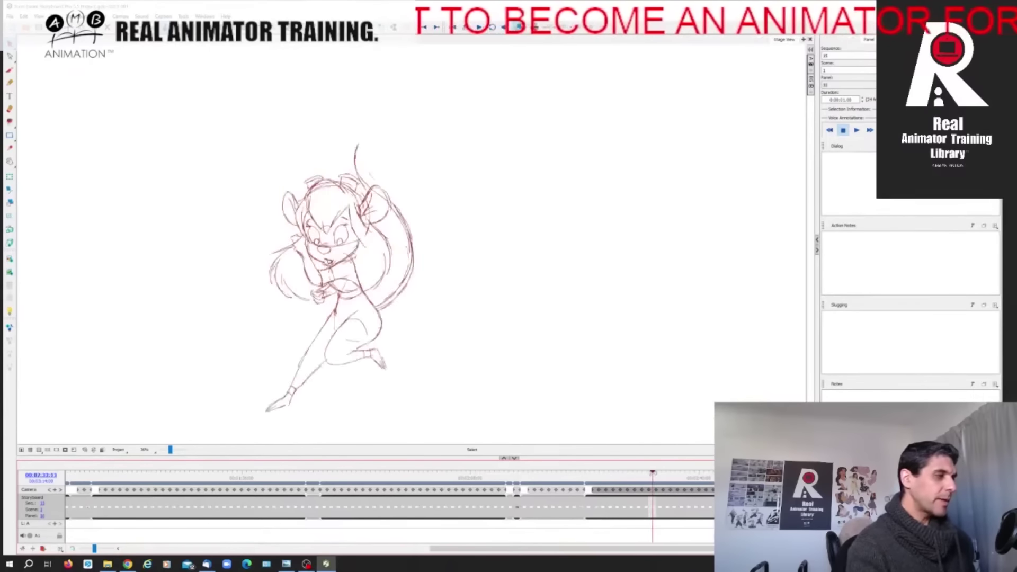